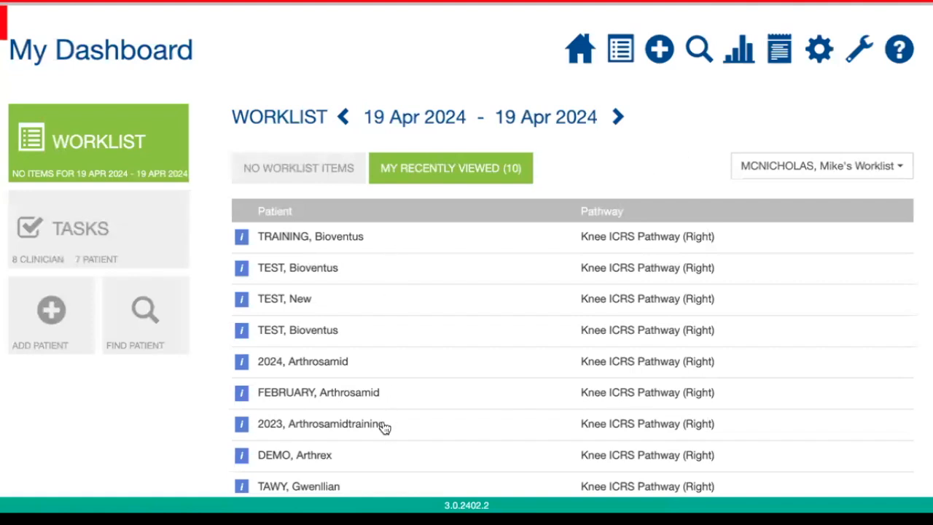
# Step: Open the Bioventus training patient's right knee pathway and review its outcome scores and other clinical record items
pyautogui.click(333, 240)
pyautogui.click(319, 381)
pyautogui.scroll(-1, 330, 401)
pyautogui.scroll(-2, 330, 402)
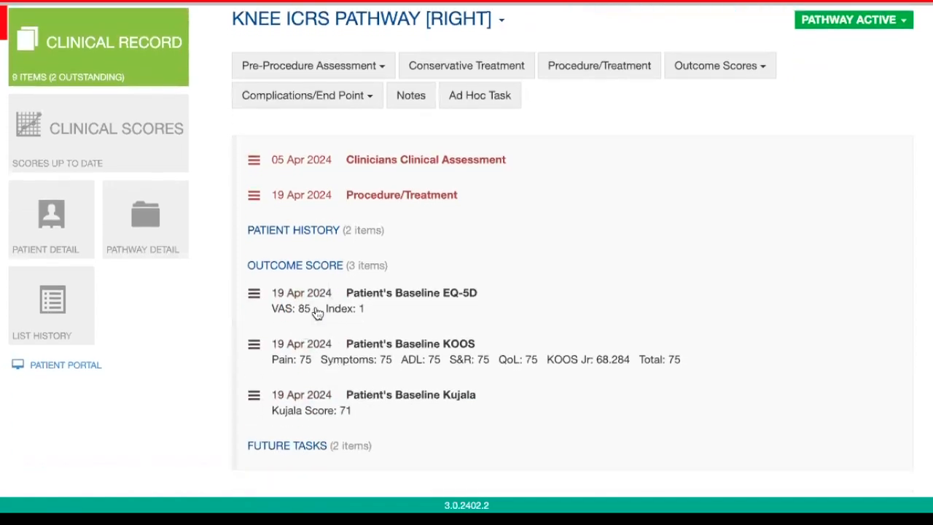
pyautogui.click(314, 267)
pyautogui.click(306, 349)
pyautogui.scroll(-2, 306, 349)
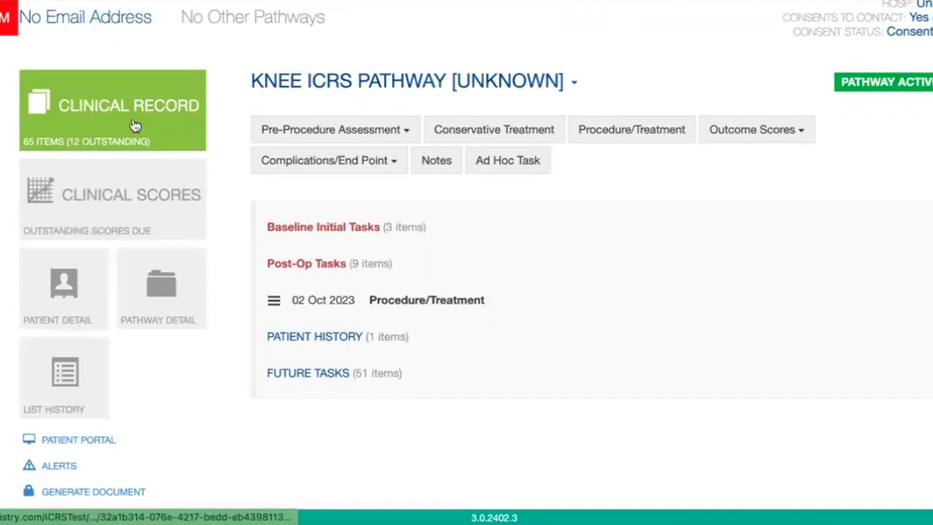
# Step: Set the Arthrosamid 2024 patient's knee pathway side to Right, save it, and return to the clinical record
pyautogui.click(158, 286)
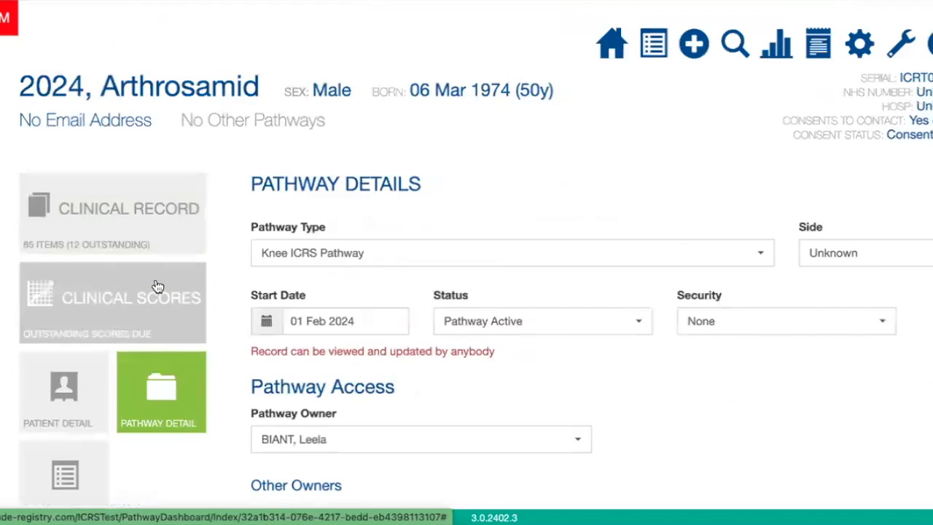
pyautogui.click(879, 255)
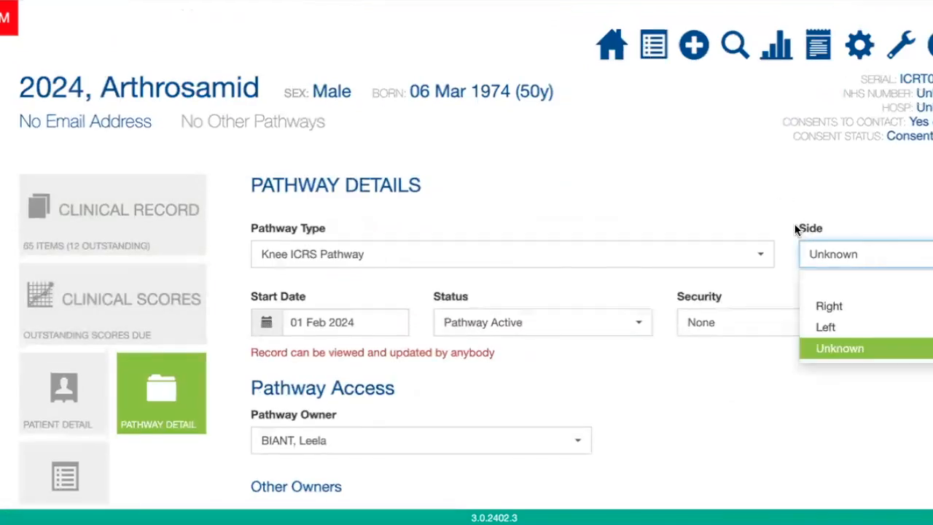
pyautogui.click(829, 306)
pyautogui.scroll(-4, 893, 323)
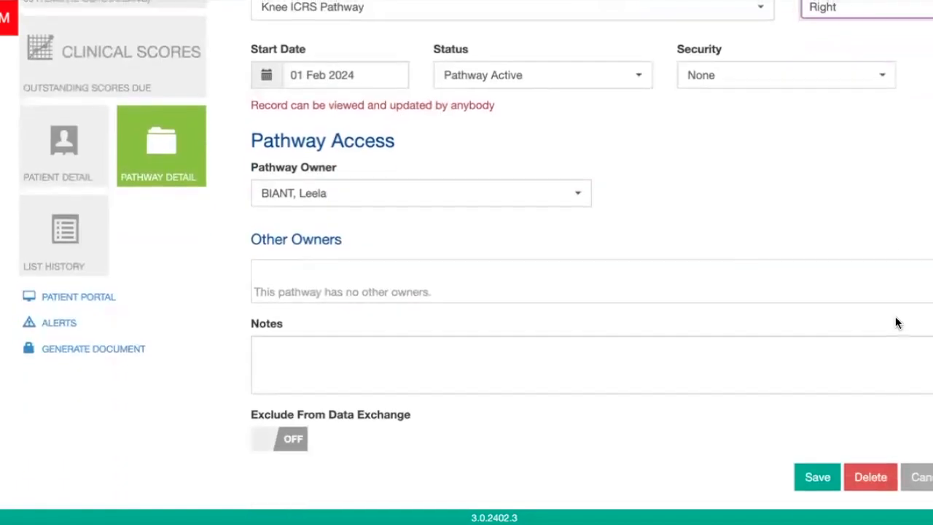
pyautogui.click(824, 479)
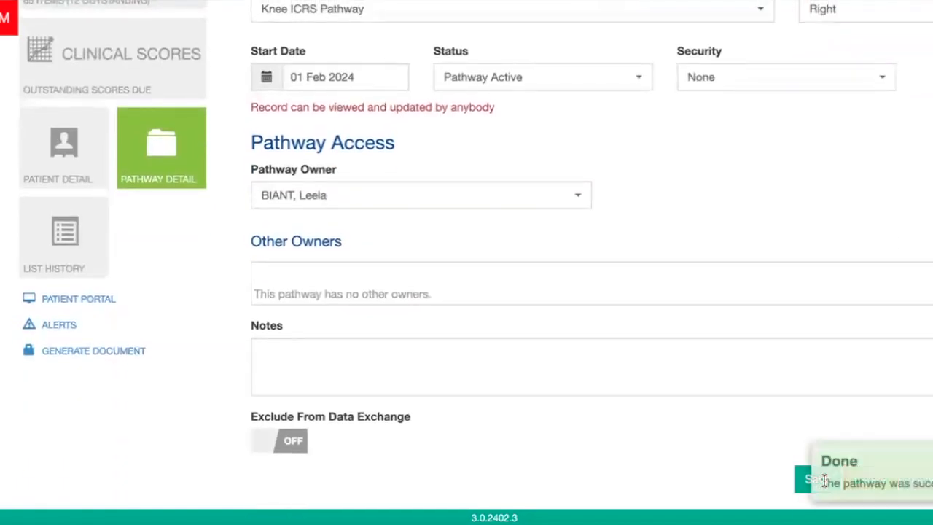
pyautogui.click(128, 153)
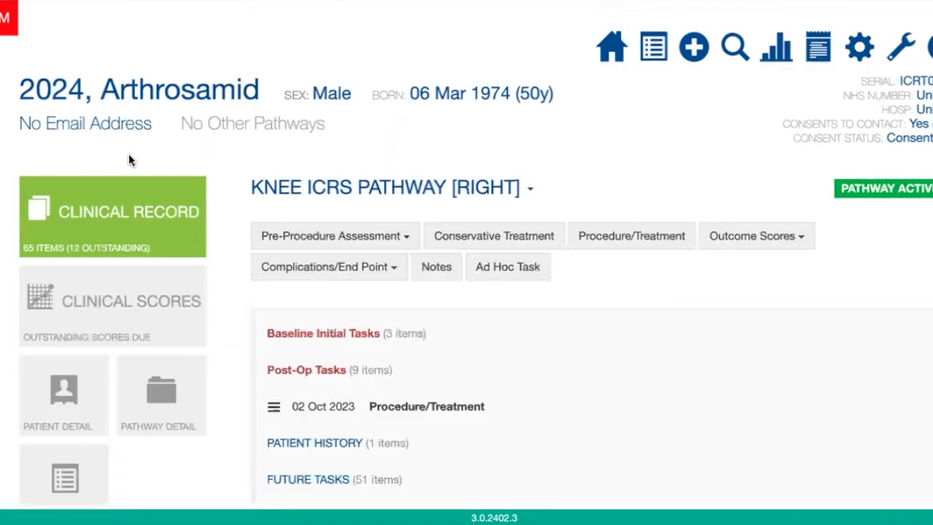
pyautogui.scroll(-1, 256, 182)
pyautogui.scroll(-1, 261, 187)
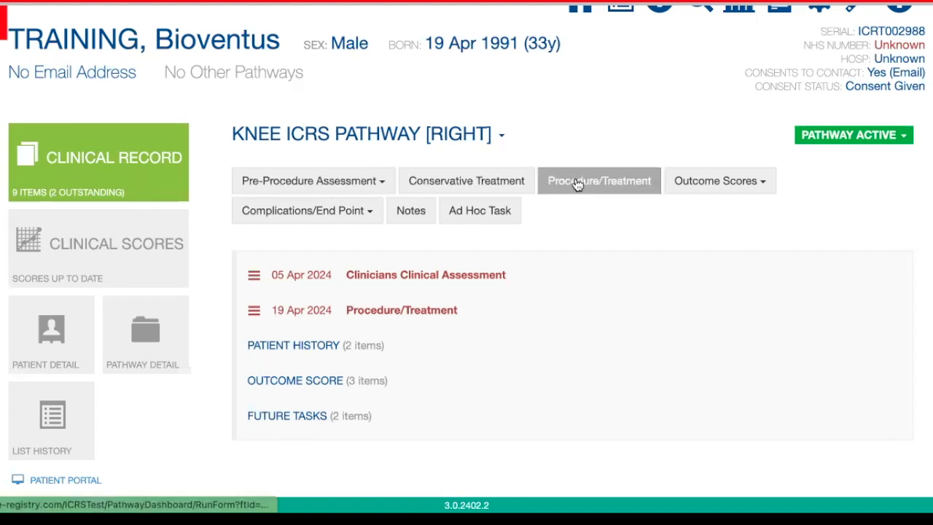
# Step: Open the Bioventus training patient's outstanding Procedure/Treatment form, confirm the procedure date, and choose Data Set AND Complete Procedure Record
pyautogui.click(406, 313)
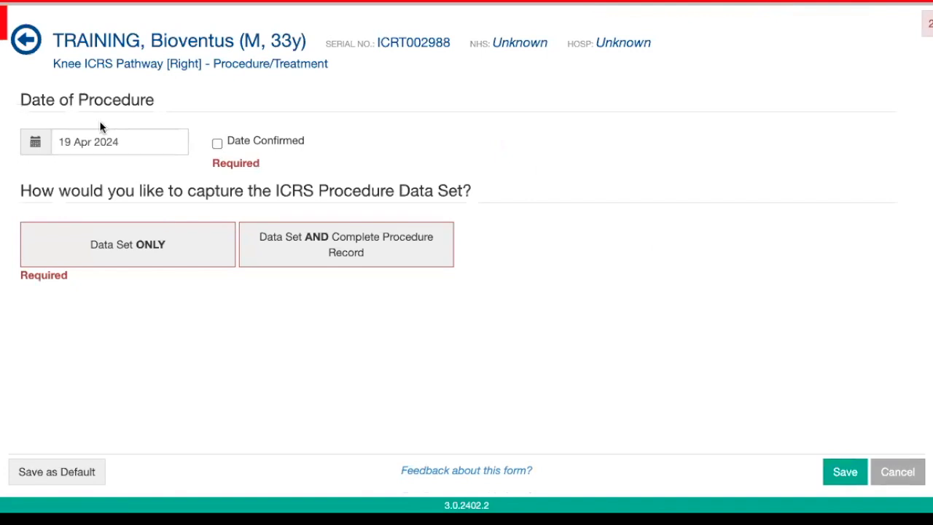
pyautogui.click(216, 145)
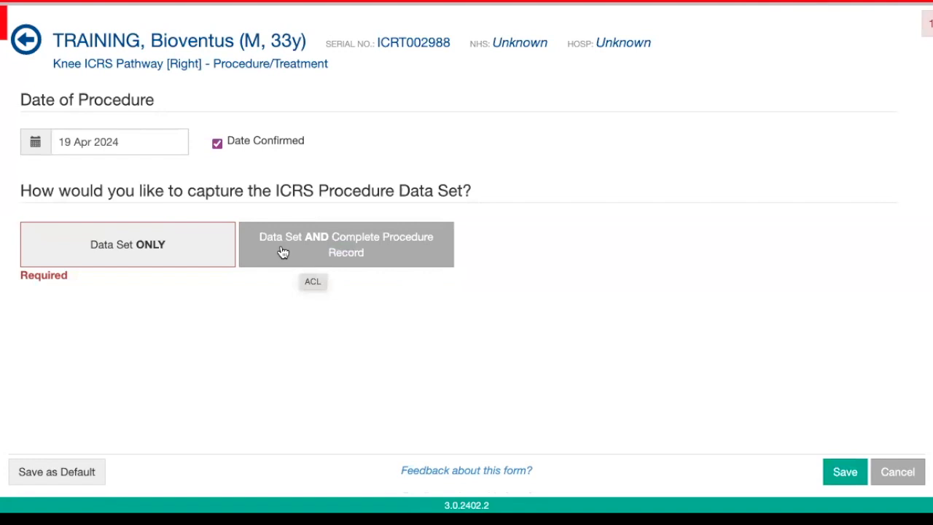
pyautogui.click(325, 251)
# Step: Describe the patient's opposite (left) knee as Normal in the procedure form
pyautogui.scroll(-2, 350, 310)
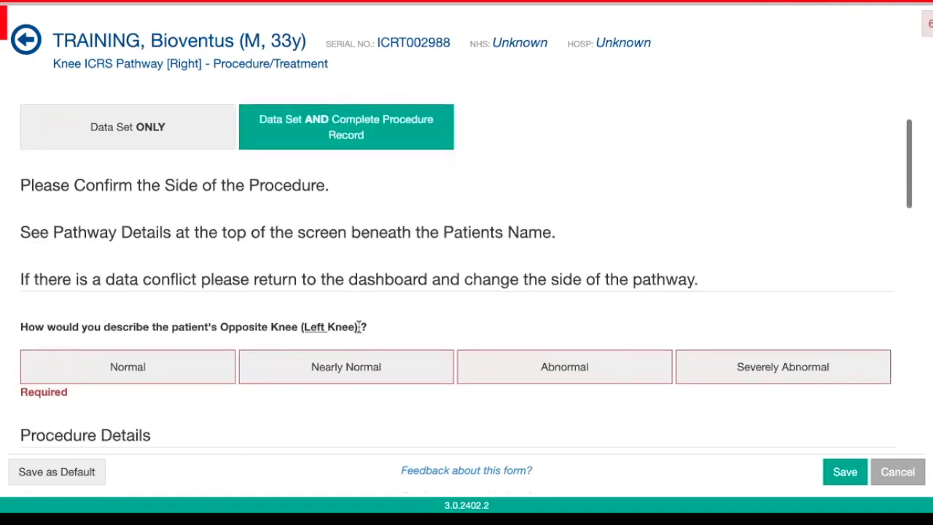
pyautogui.scroll(-1, 359, 327)
pyautogui.click(358, 330)
pyautogui.scroll(-1, 357, 333)
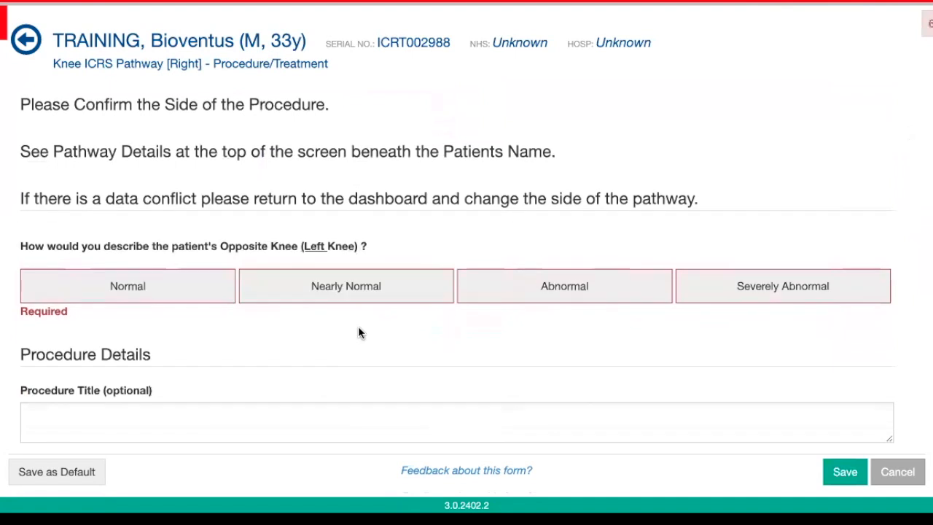
pyautogui.scroll(-2, 358, 329)
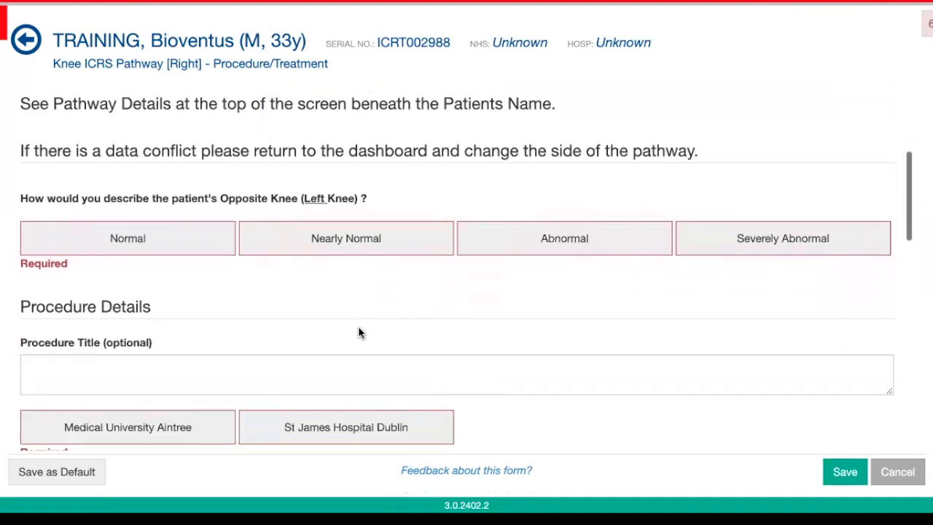
pyautogui.click(148, 245)
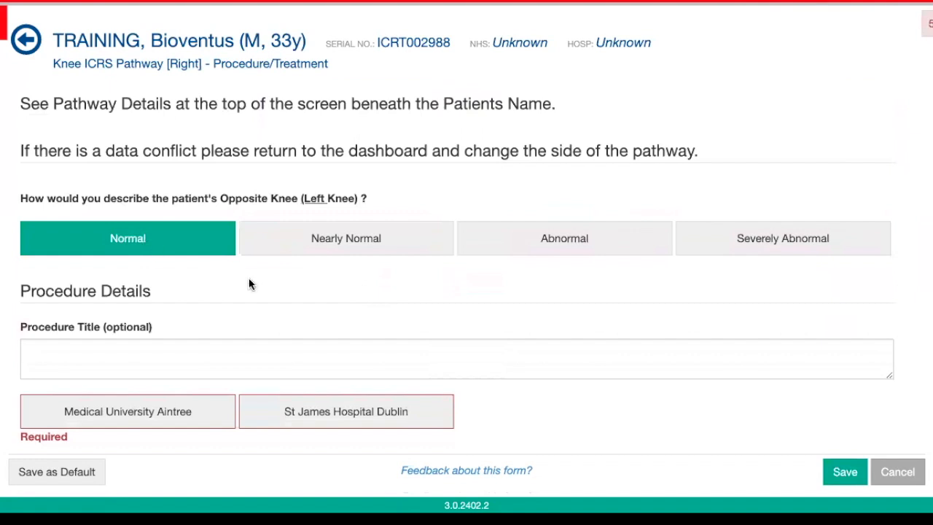
# Step: Choose Medical University Aintree as the hospital in the Procedure Details, leaving the procedure title blank
pyautogui.scroll(-1, 248, 283)
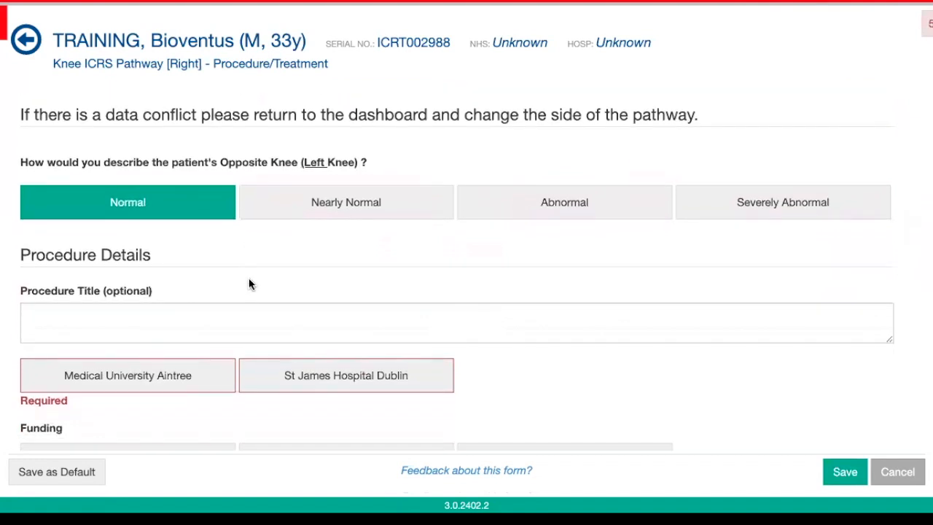
pyautogui.scroll(-1, 249, 283)
pyautogui.scroll(-3, 248, 283)
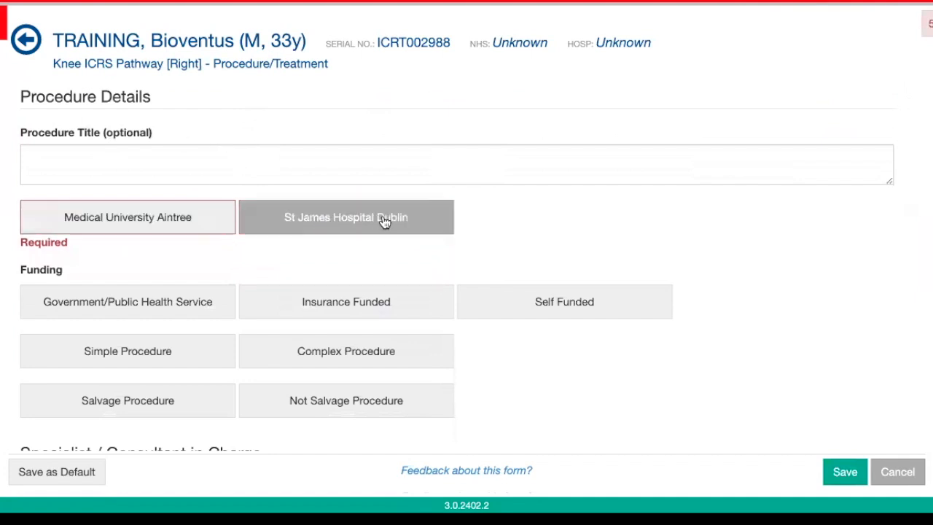
pyautogui.click(175, 229)
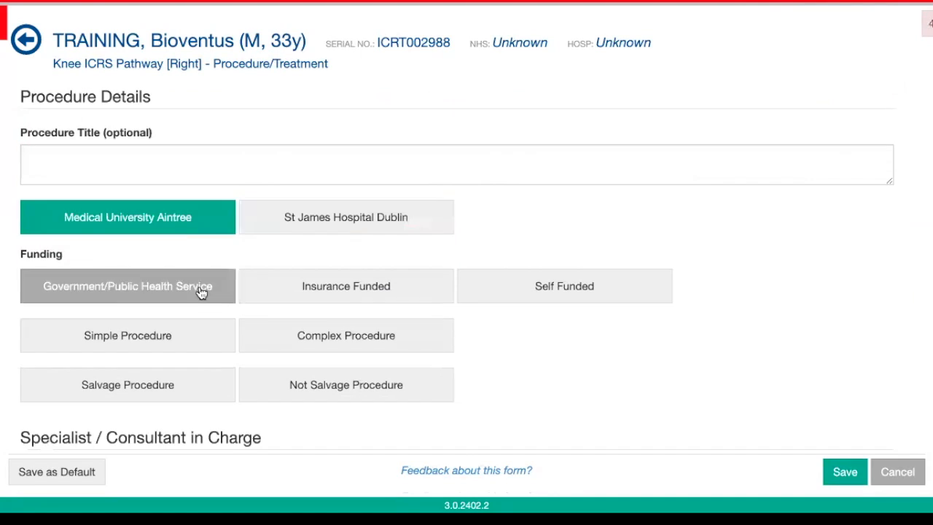
# Step: Select the listed consultant as the Specialist / Consultant in Charge, leaving funding and procedure complexity unset
pyautogui.scroll(-2, 200, 285)
pyautogui.scroll(-1, 200, 285)
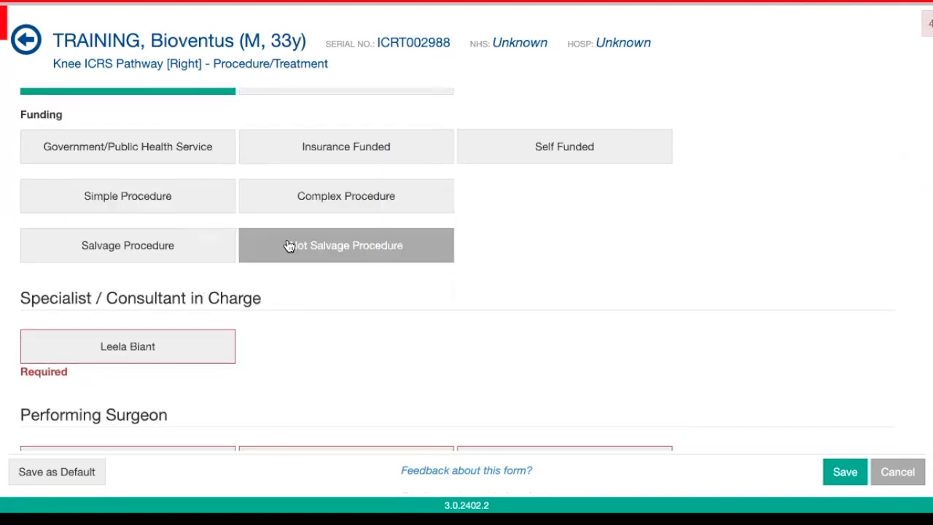
pyautogui.scroll(-1, 289, 245)
pyautogui.scroll(-4, 288, 245)
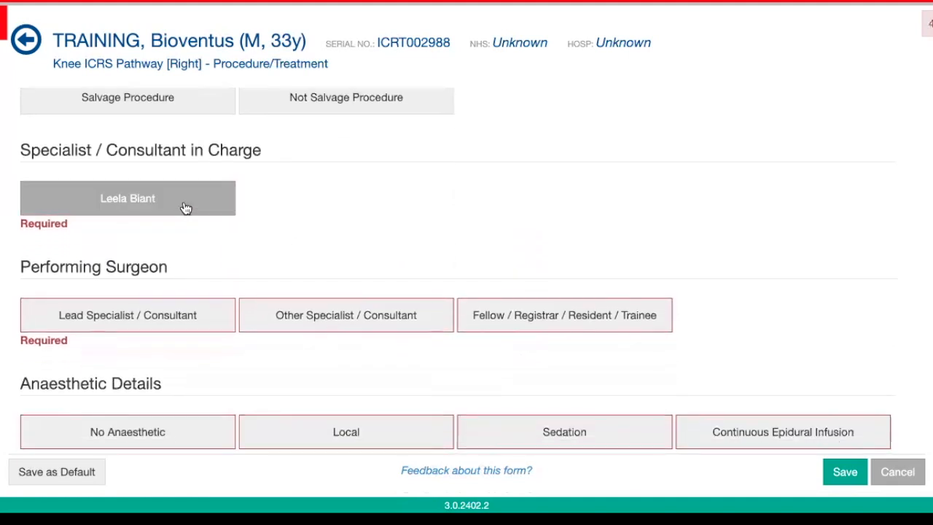
pyautogui.click(186, 206)
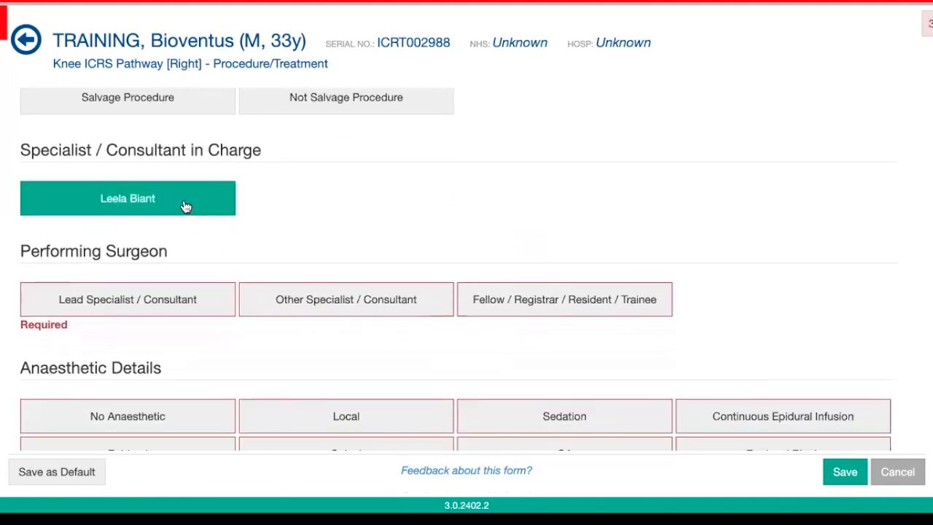
# Step: Set the performing surgeon to Lead Specialist / Consultant with the logbook role Performed - Unassisted
pyautogui.scroll(-2, 283, 195)
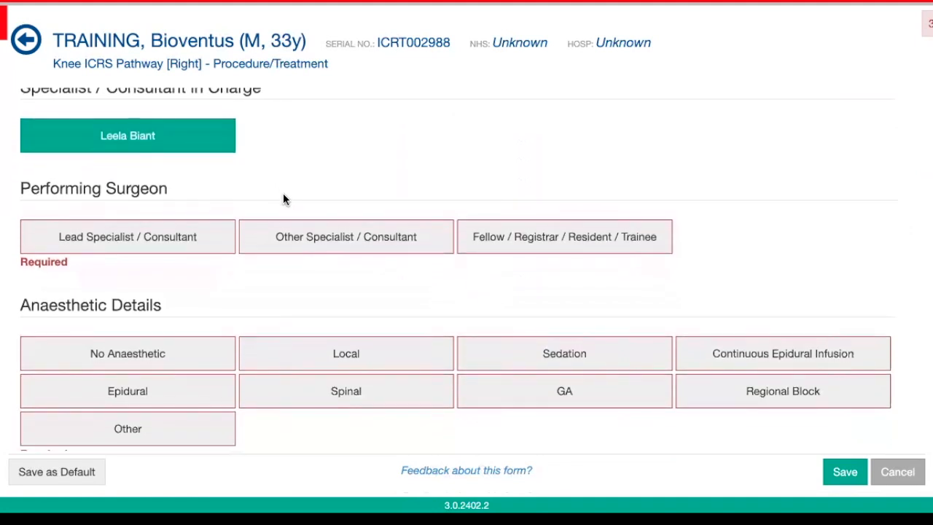
pyautogui.scroll(-3, 284, 195)
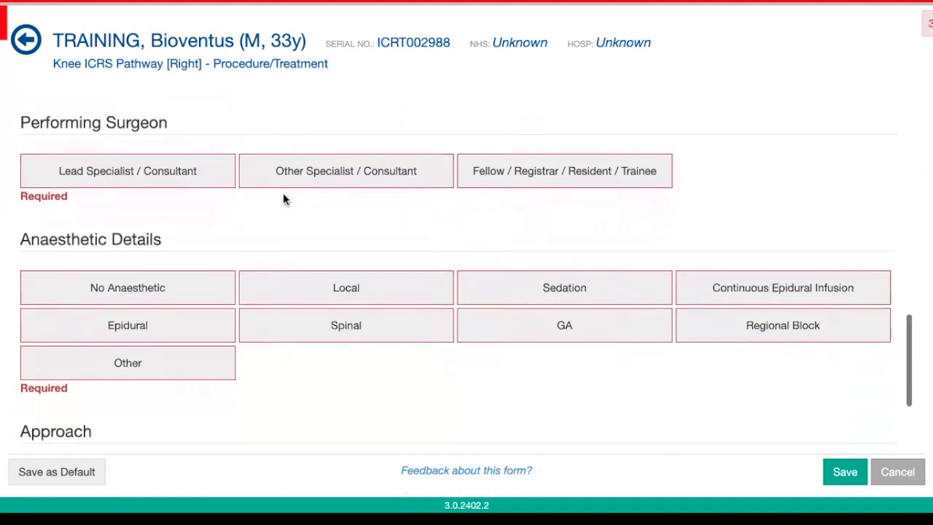
pyautogui.click(172, 159)
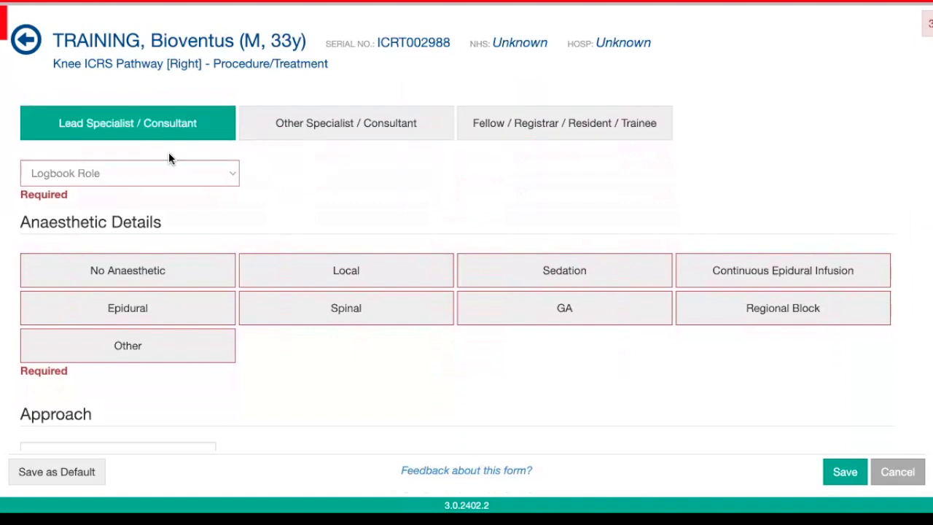
pyautogui.click(233, 229)
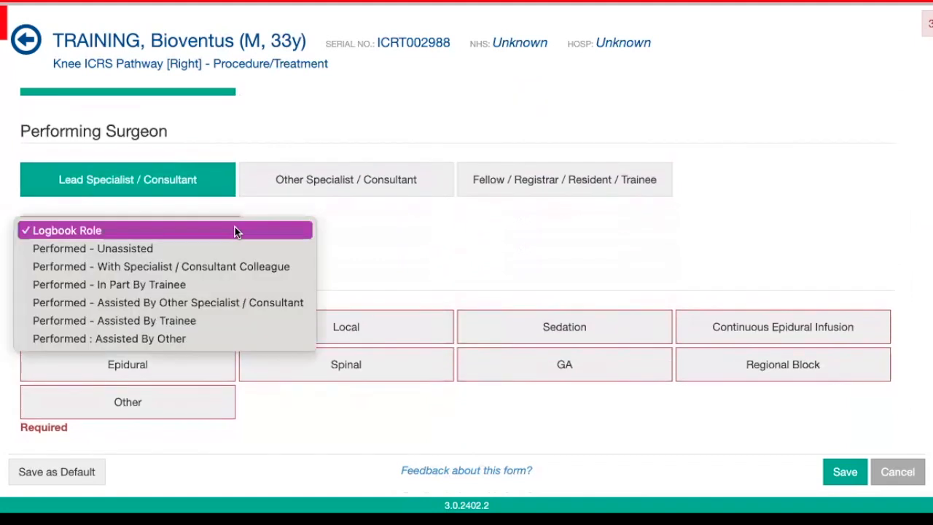
pyautogui.click(226, 247)
# Step: Record No Anaesthetic in the anaesthetic details and choose Injection as the approach
pyautogui.scroll(-5, 313, 240)
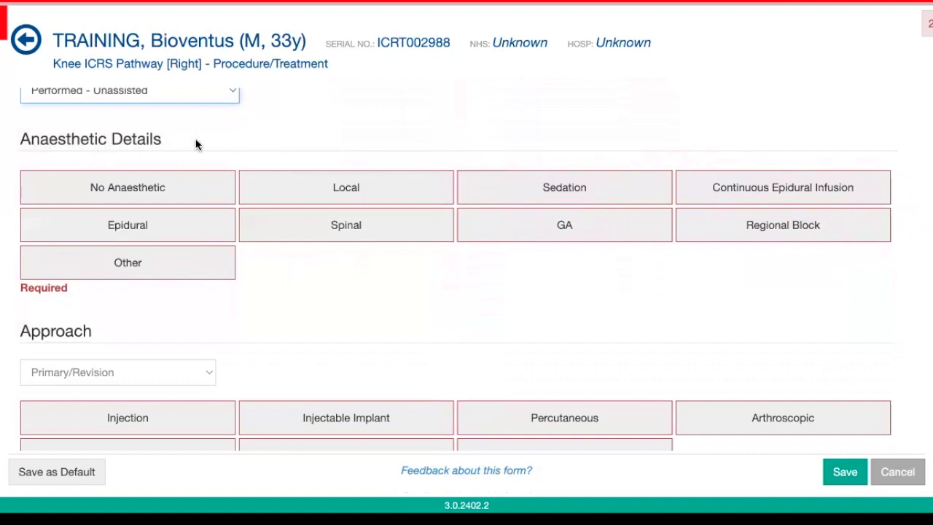
pyautogui.click(197, 191)
pyautogui.scroll(-1, 264, 260)
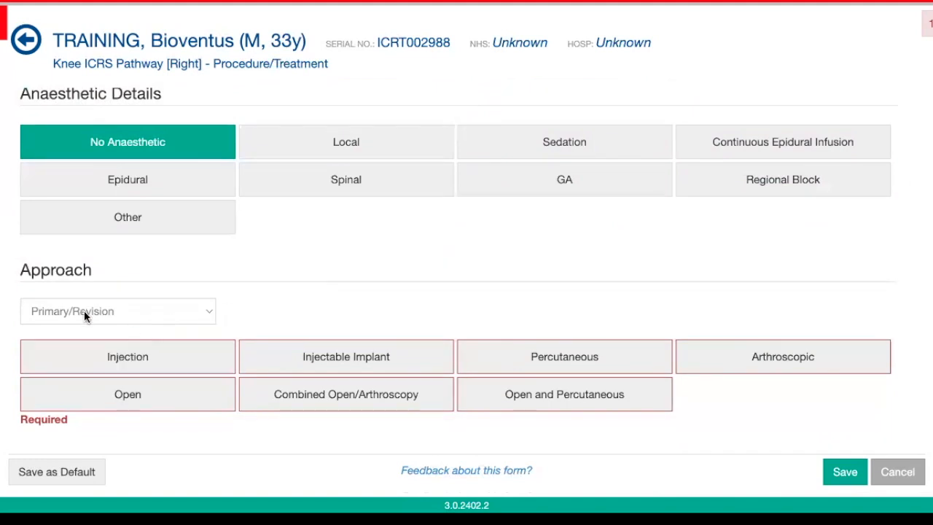
pyautogui.click(142, 365)
# Step: Select Injection Hyaluronic Acid as the knee injection under Non-surgical Treatment, leaving the EUA, antibiotics and skin prep sections blank
pyautogui.scroll(-3, 204, 396)
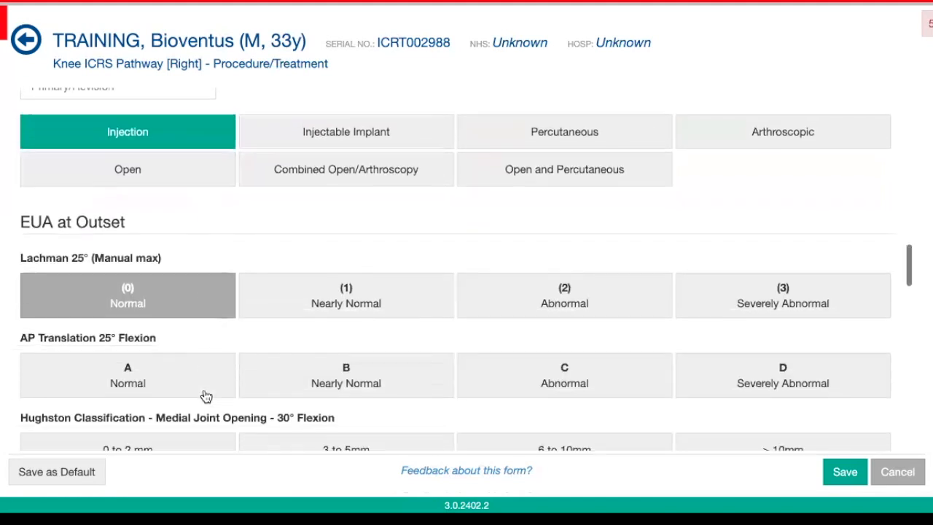
pyautogui.scroll(-3, 206, 395)
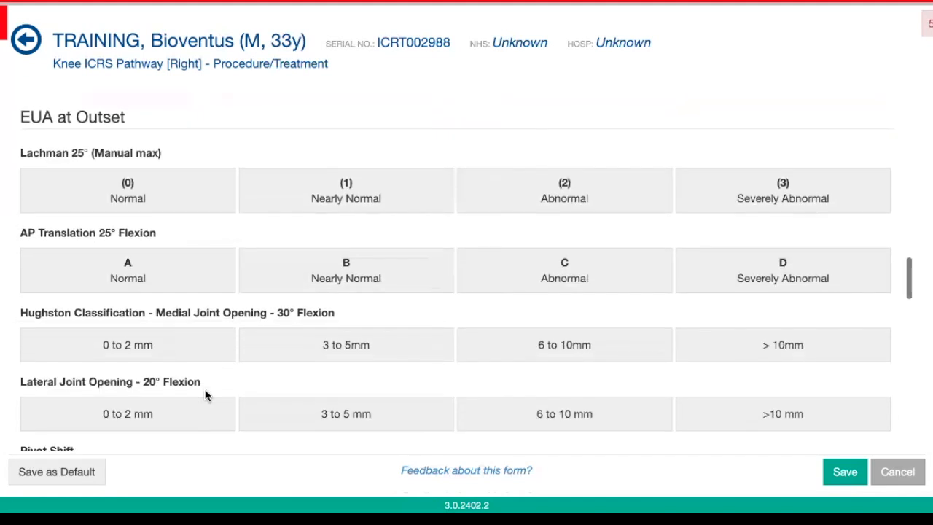
pyautogui.scroll(-2, 162, 235)
pyautogui.scroll(-3, 162, 236)
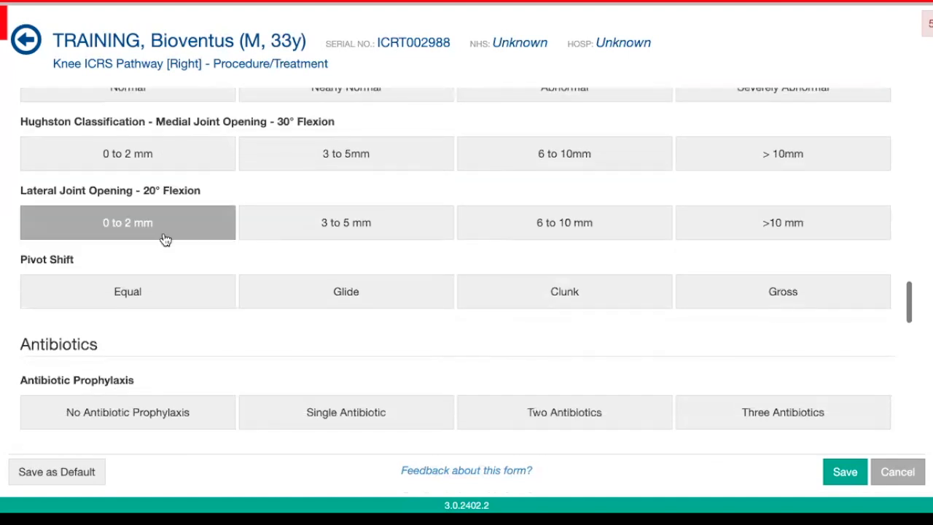
pyautogui.scroll(-5, 163, 236)
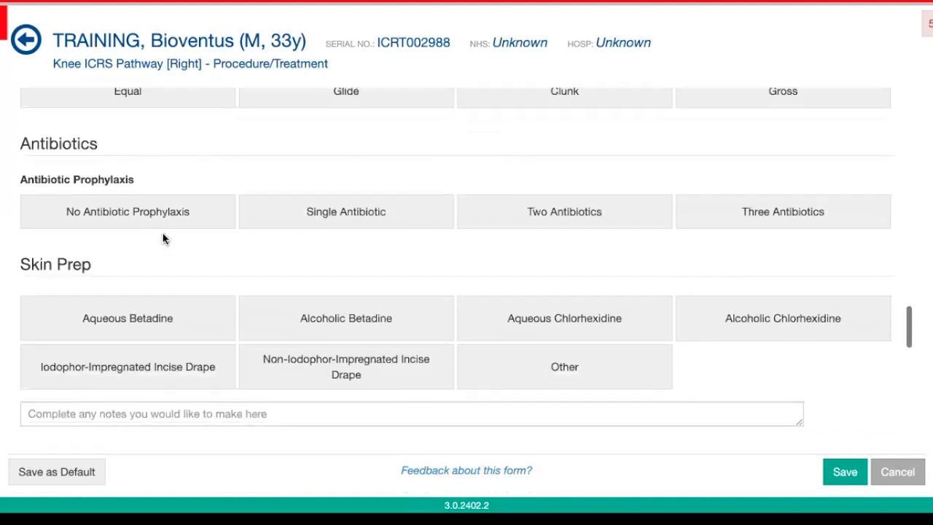
pyautogui.scroll(-2, 168, 262)
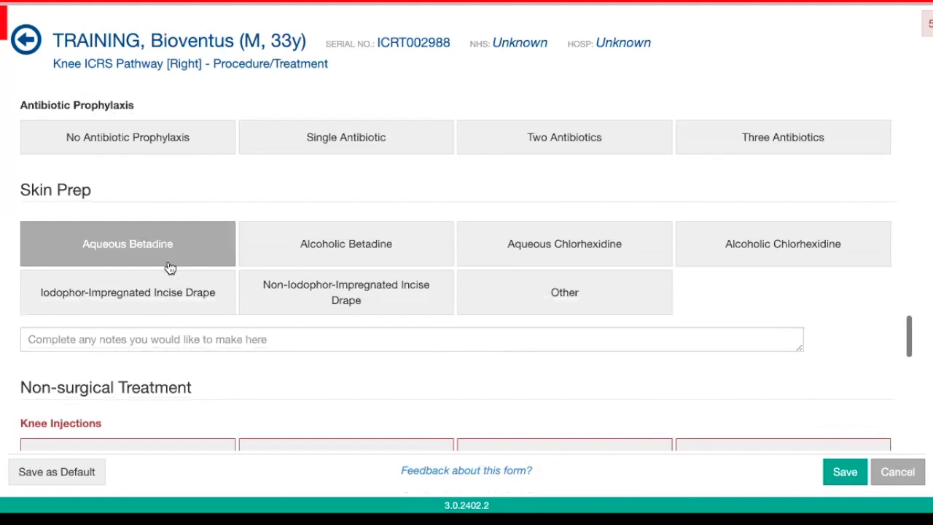
pyautogui.scroll(-3, 168, 248)
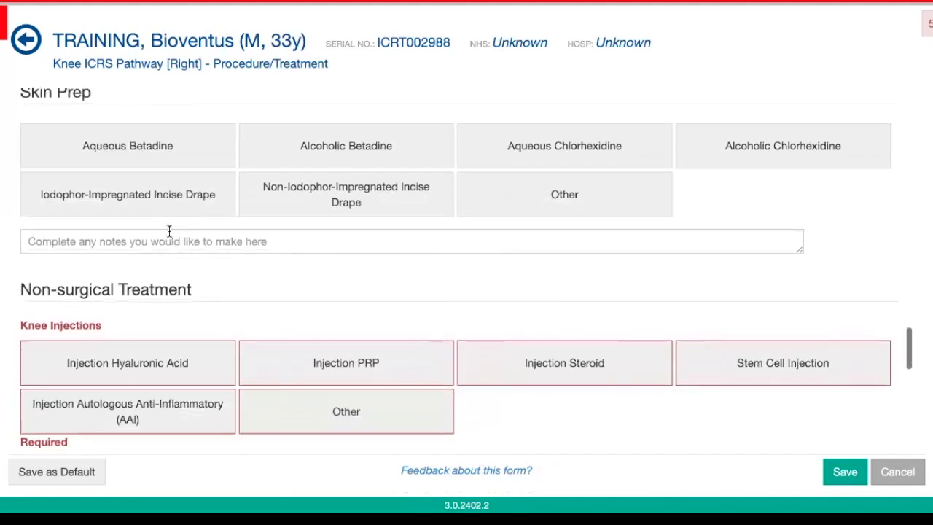
pyautogui.scroll(-4, 168, 230)
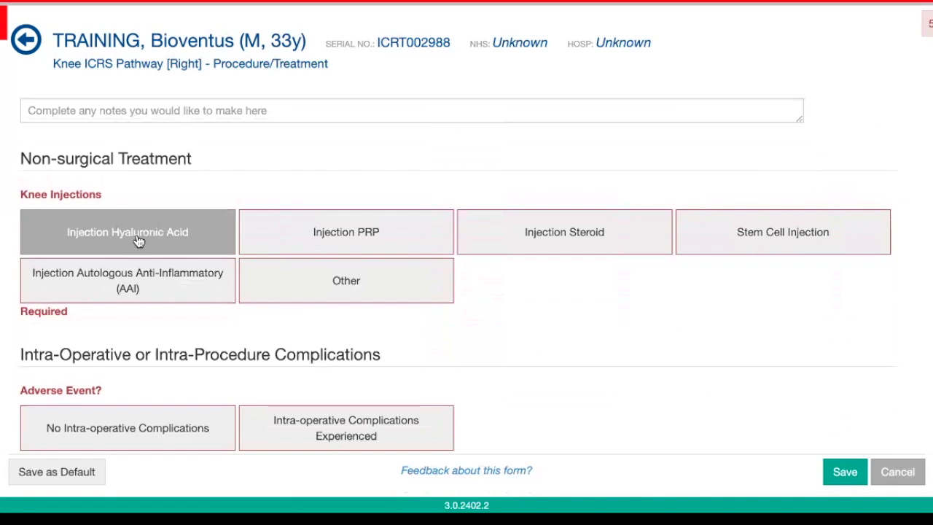
pyautogui.click(148, 243)
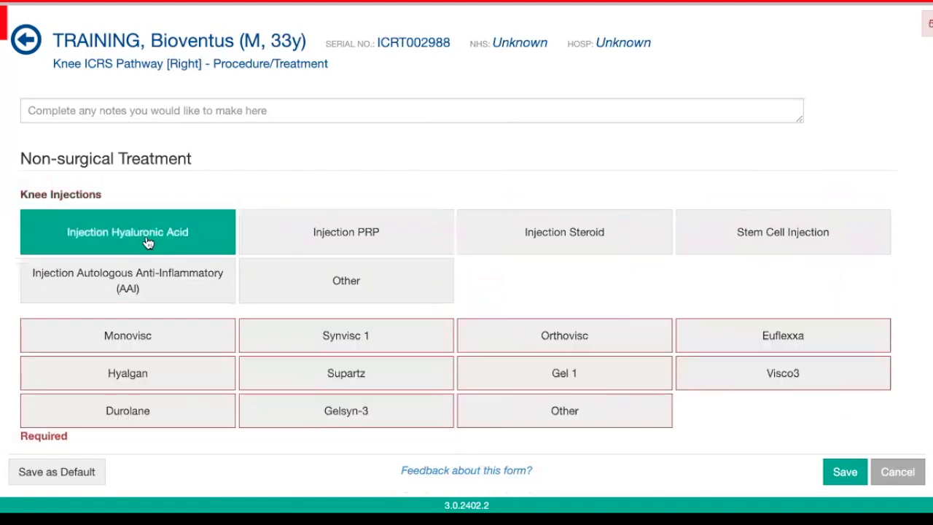
pyautogui.scroll(-3, 179, 280)
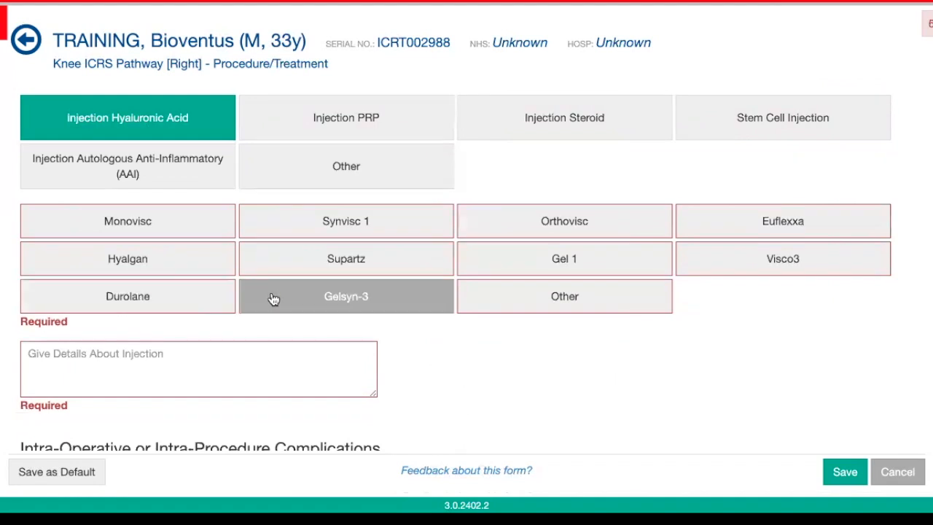
# Step: Choose Durolane as the hyaluronic acid product and enter 3ml in the injection details
pyautogui.click(184, 303)
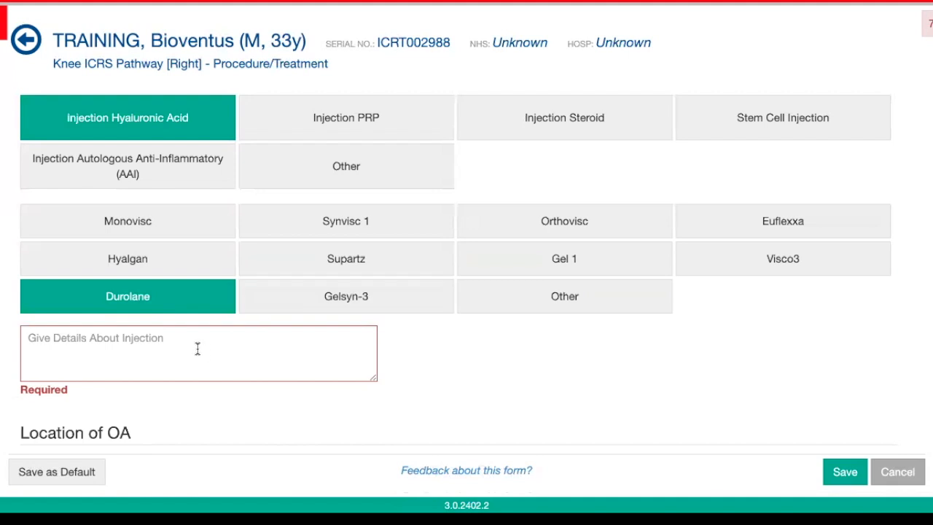
pyautogui.scroll(-1, 191, 346)
pyautogui.click(86, 306)
pyautogui.write('3ml')
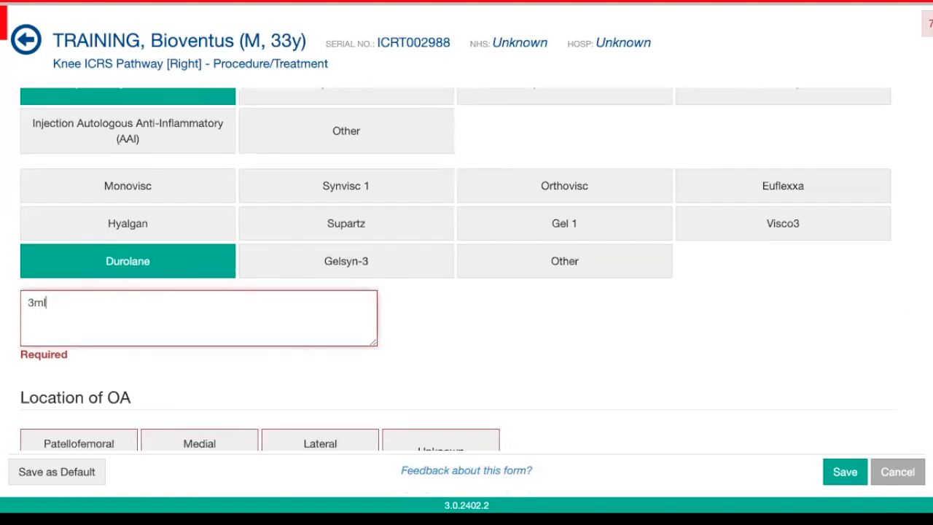
pyautogui.click(1, 357)
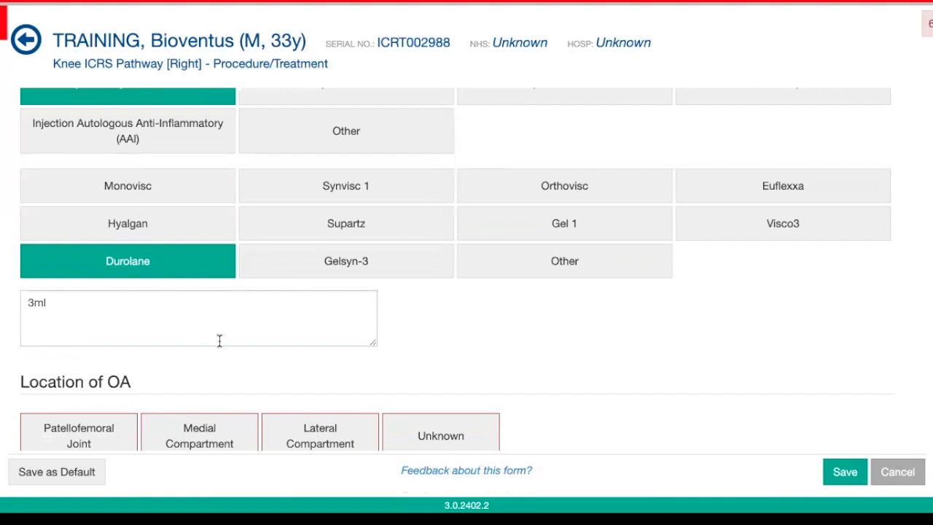
# Step: Mark the Patellofemoral Joint and Medial Compartment as the locations of OA
pyautogui.scroll(-3, 219, 340)
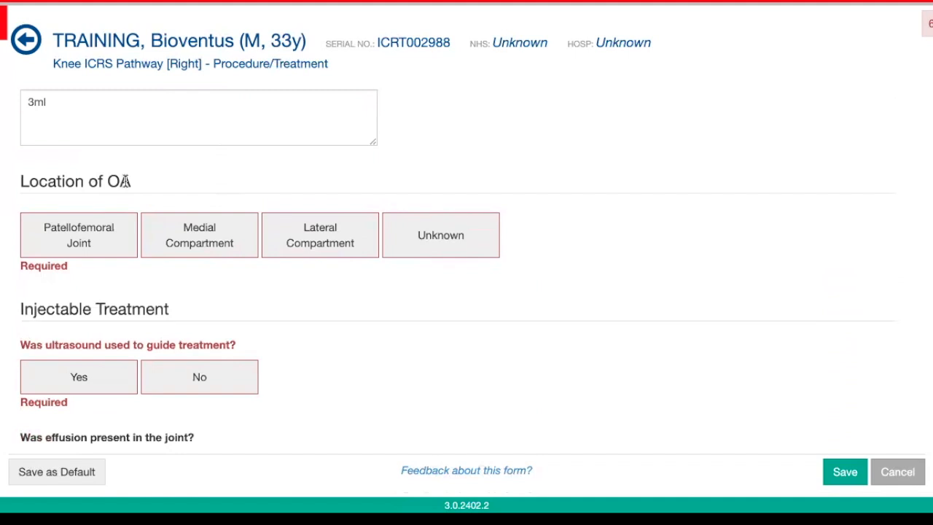
pyautogui.click(112, 246)
pyautogui.scroll(-1, 189, 244)
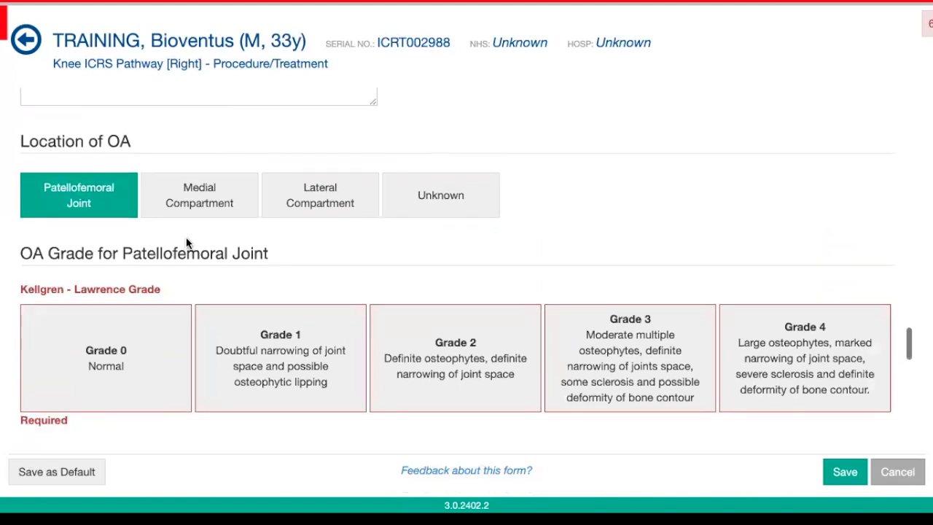
pyautogui.click(187, 204)
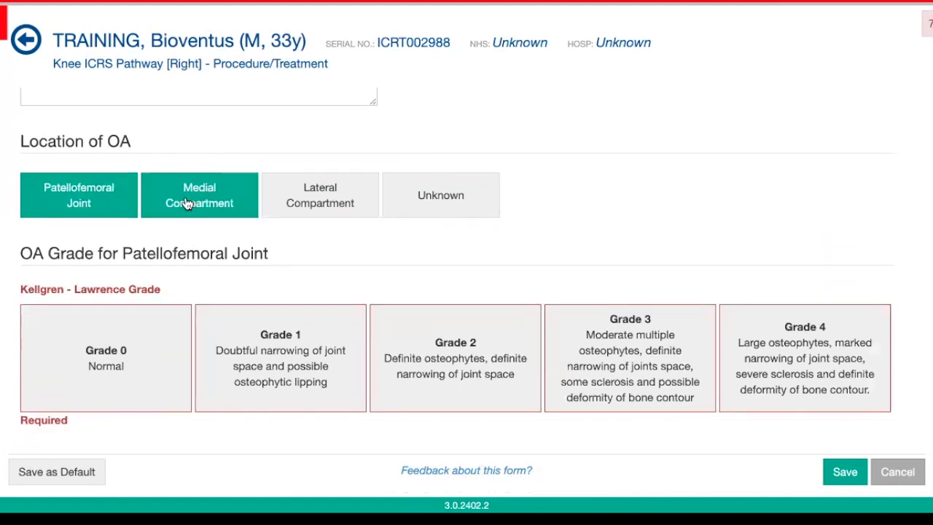
# Step: Set the Kellgren - Lawrence OA grade to Grade 1 for both the patellofemoral joint and the medial compartment
pyautogui.scroll(-1, 171, 239)
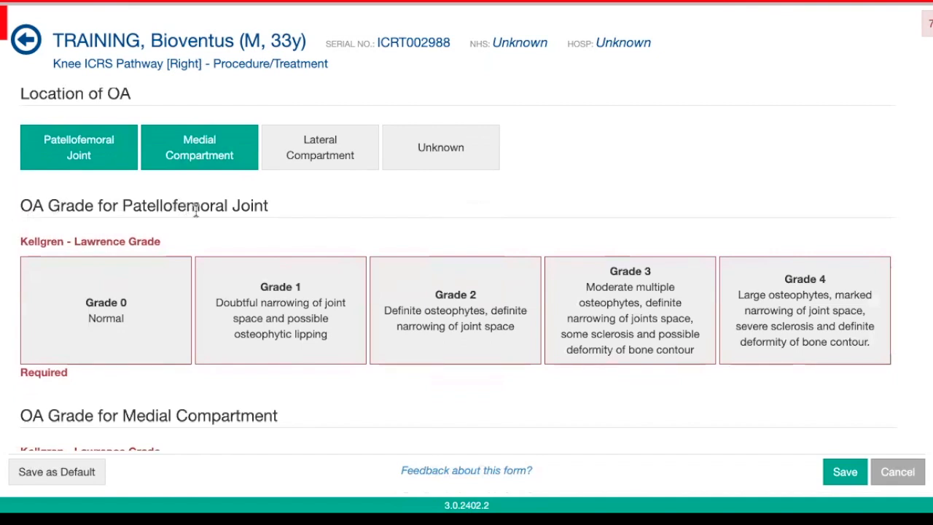
pyautogui.click(289, 310)
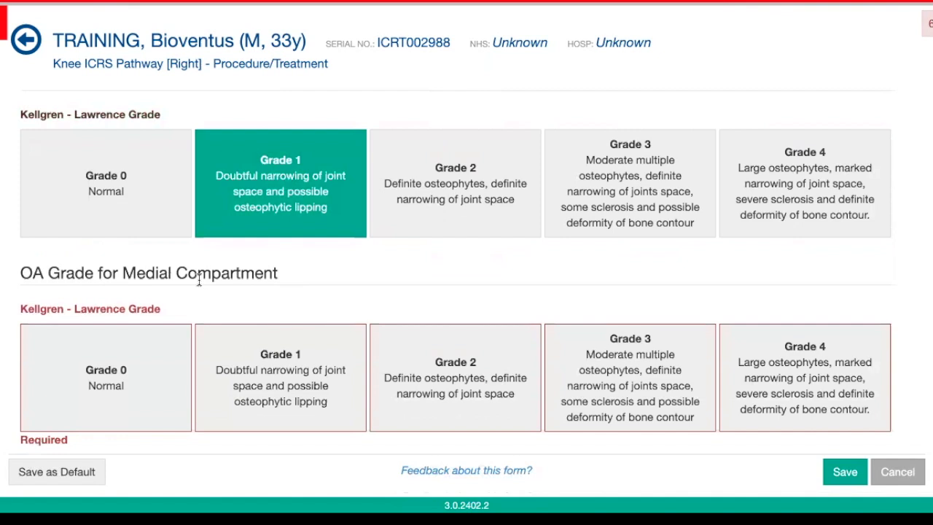
pyautogui.scroll(-1, 199, 279)
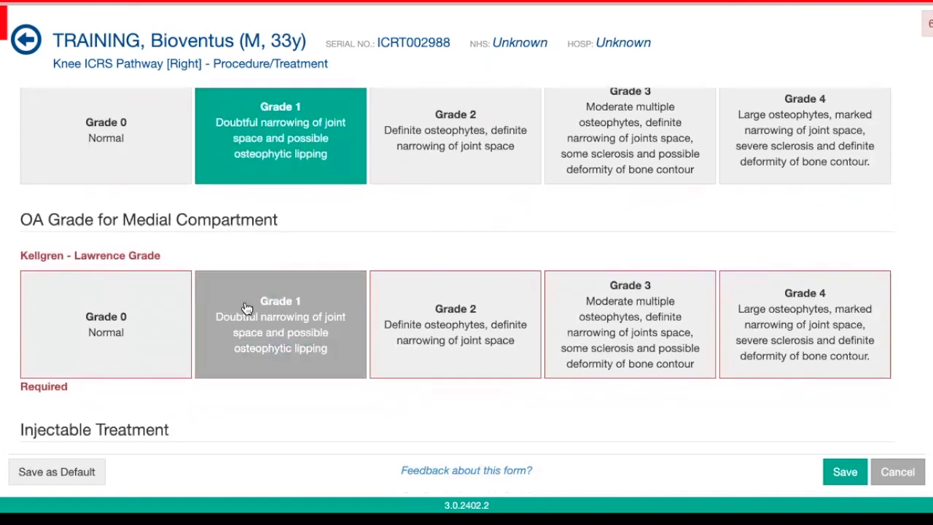
pyautogui.click(246, 307)
pyautogui.scroll(4, 250, 233)
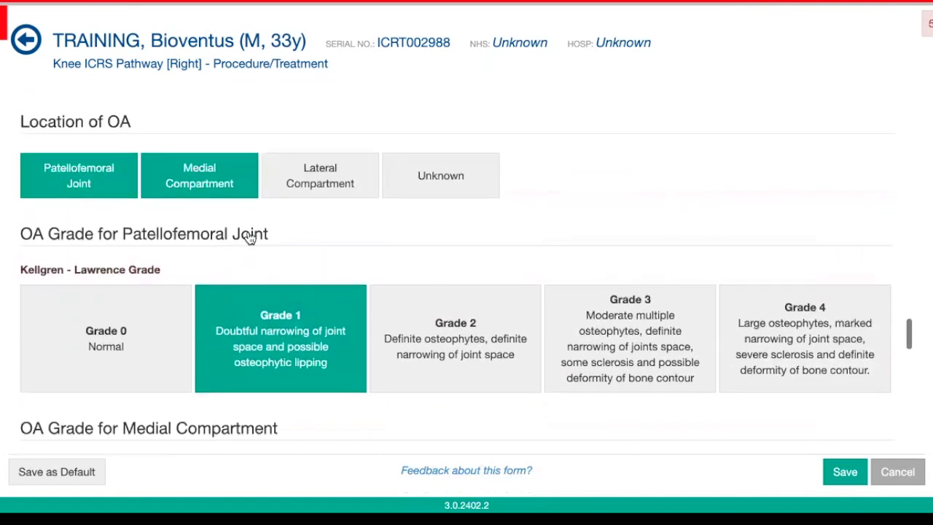
# Step: Record under Injectable Treatment that ultrasound guided the treatment and that effusion was present in the joint
pyautogui.scroll(-4, 258, 319)
pyautogui.scroll(-2, 258, 319)
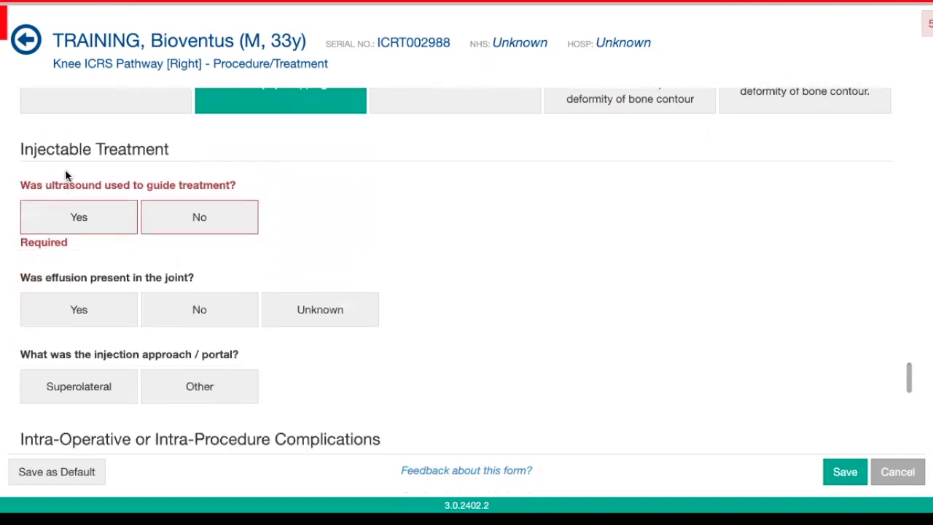
pyautogui.click(110, 219)
pyautogui.scroll(-1, 144, 285)
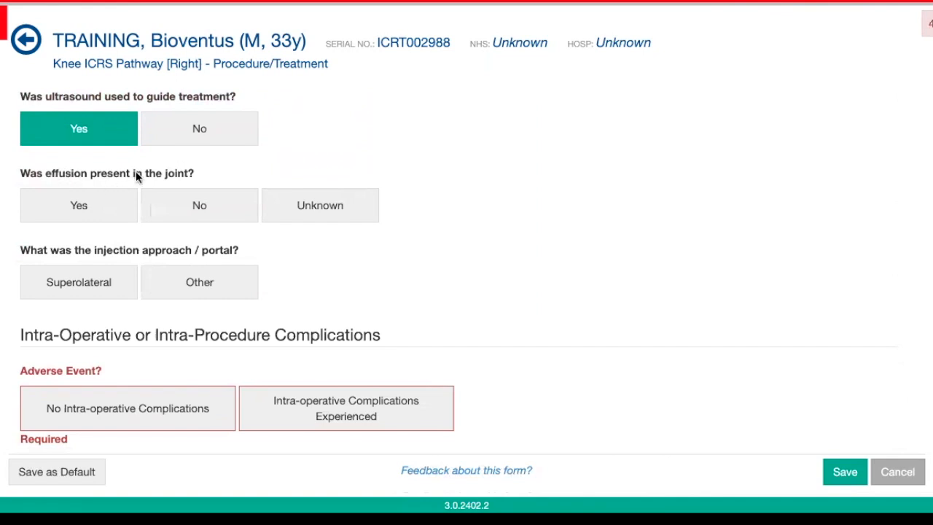
pyautogui.click(106, 207)
pyautogui.scroll(-2, 146, 250)
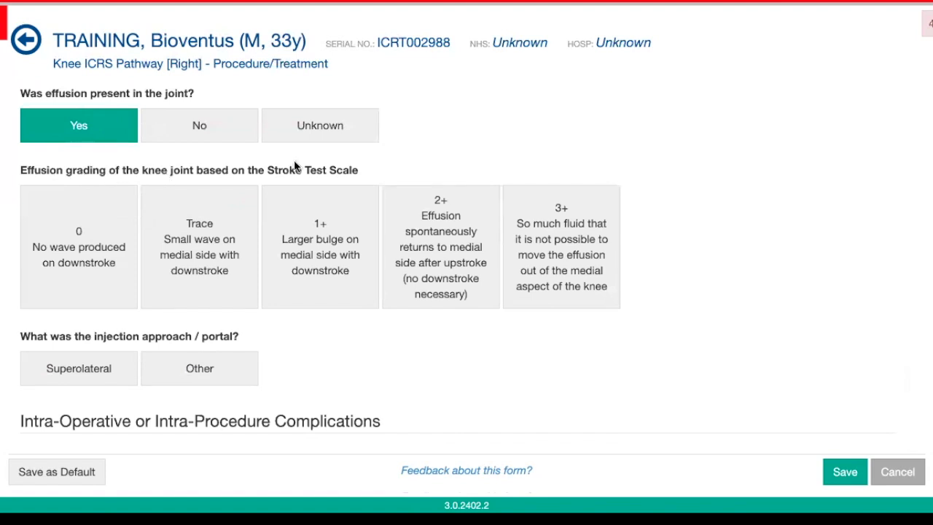
# Step: Check the Other option for the injection approach / portal and set it to Superolateral, leaving the effusion grading blank
pyautogui.scroll(-2, 345, 355)
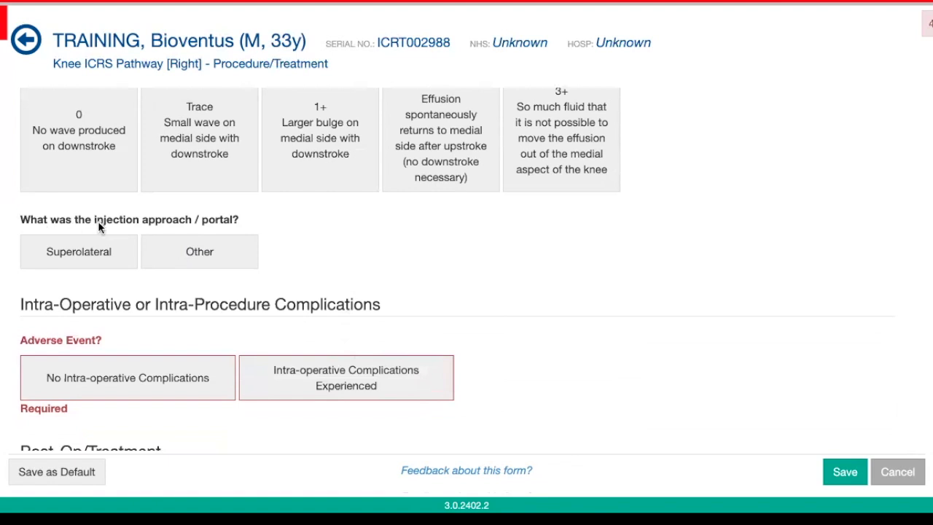
pyautogui.click(86, 261)
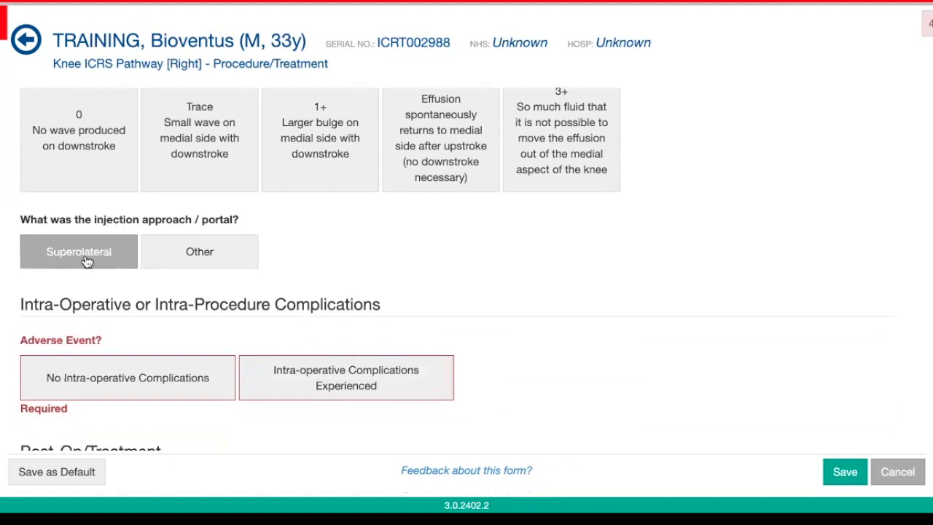
pyautogui.click(183, 255)
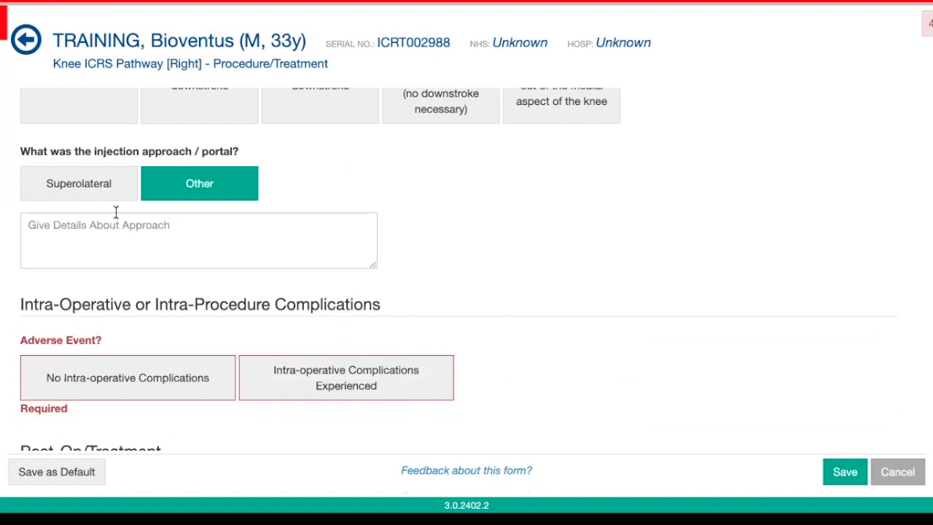
pyautogui.click(92, 190)
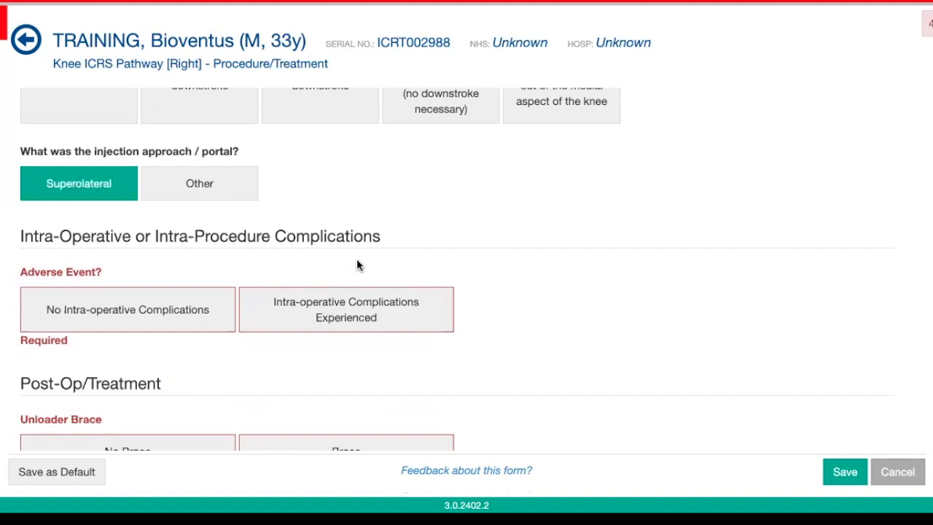
# Step: View the adverse event choices for experienced complications, and record No Intra-operative Complications
pyautogui.scroll(-3, 355, 261)
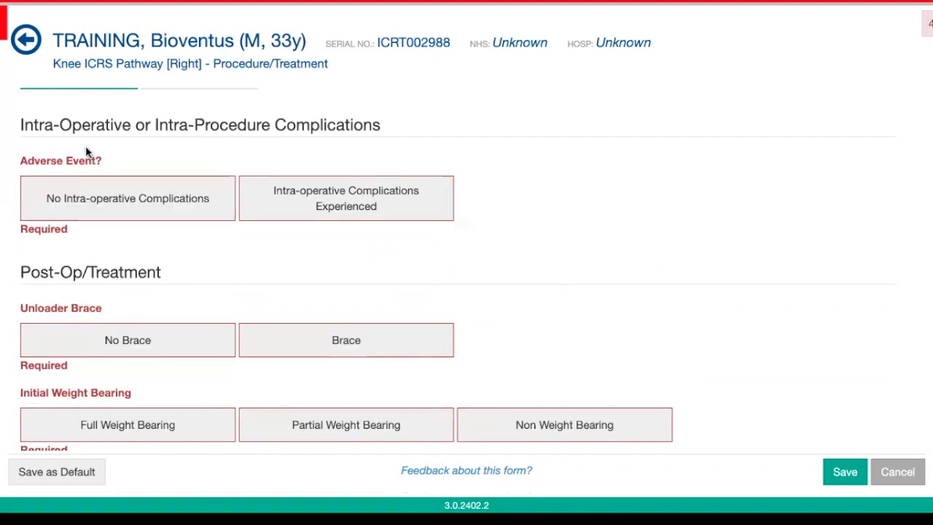
pyautogui.click(274, 201)
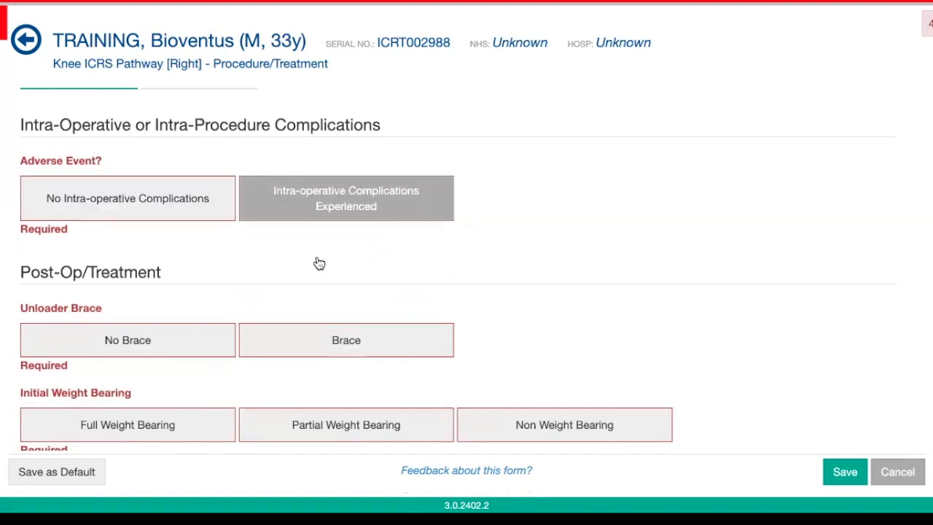
pyautogui.scroll(-1, 280, 341)
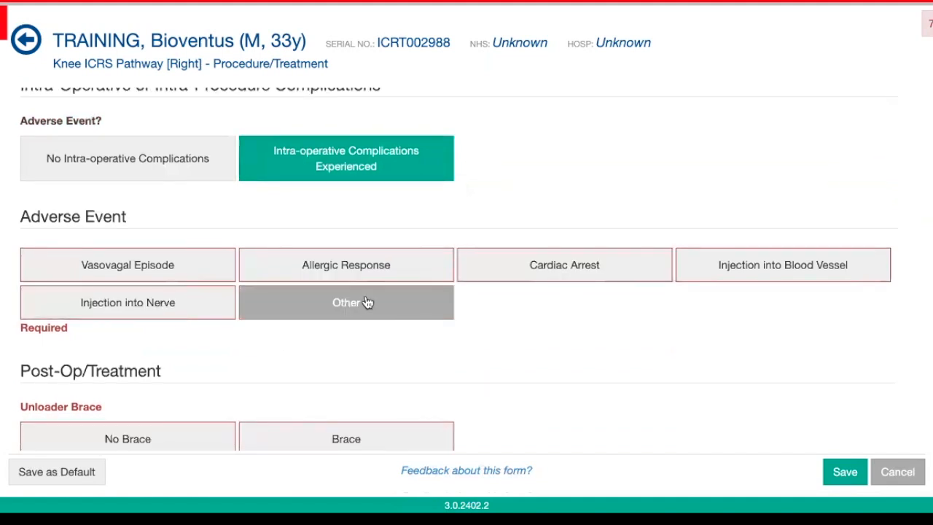
pyautogui.click(150, 172)
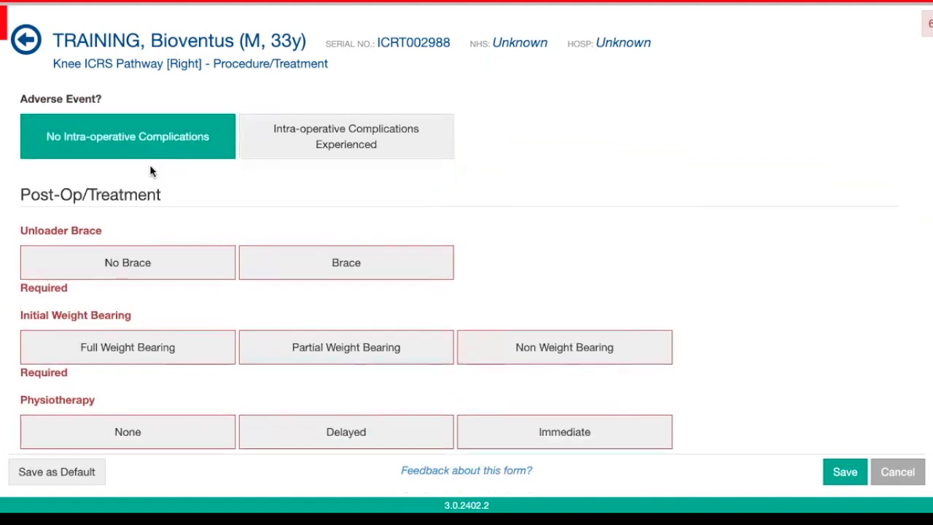
# Step: Set the Post-Op/Treatment section to No Brace, Full Weight Bearing and no physiotherapy
pyautogui.scroll(-3, 150, 172)
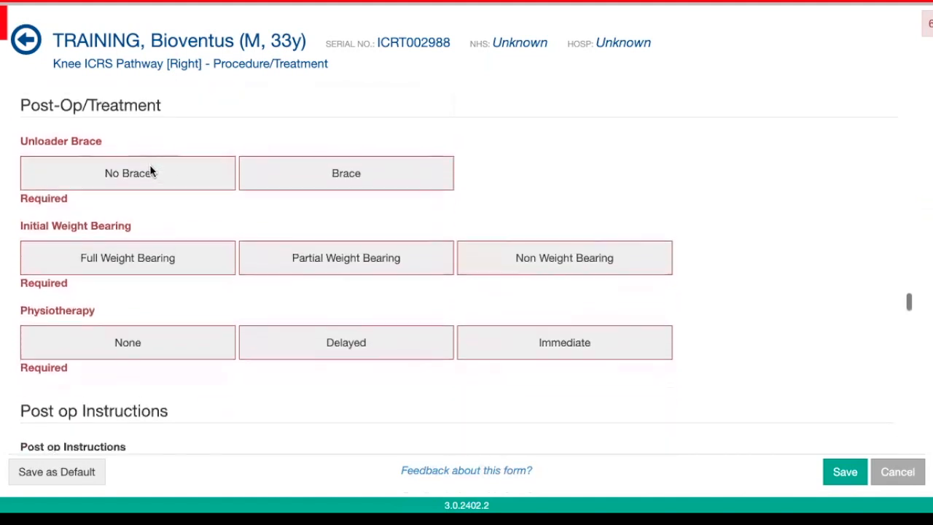
pyautogui.scroll(-1, 151, 171)
pyautogui.scroll(1, 118, 124)
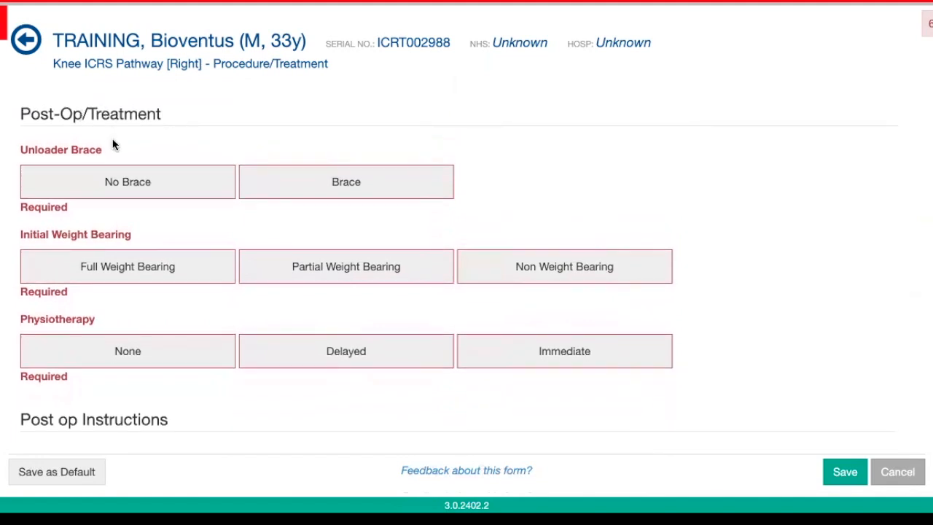
pyautogui.click(123, 185)
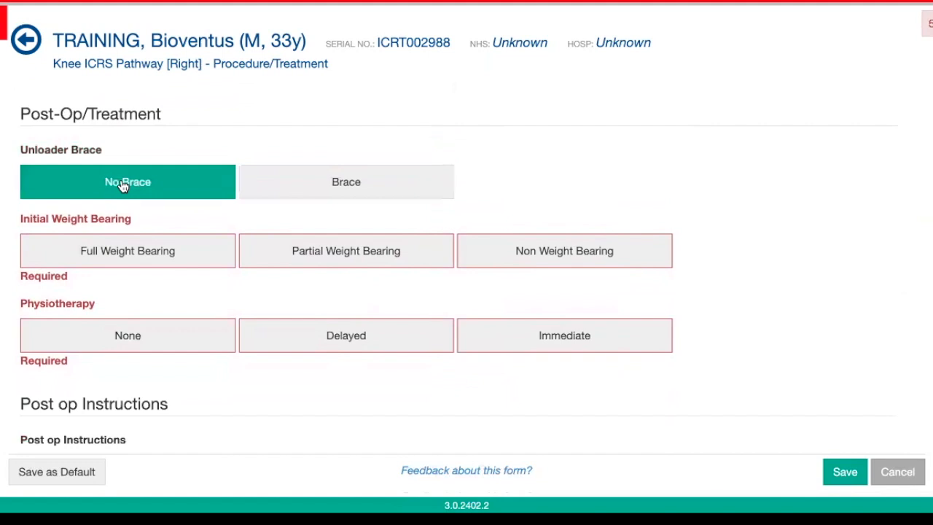
pyautogui.click(134, 255)
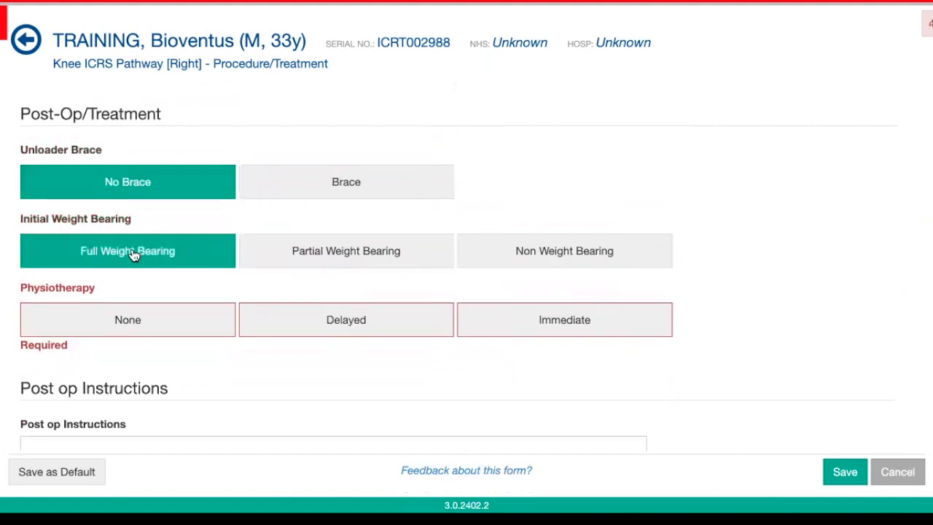
pyautogui.scroll(-1, 145, 262)
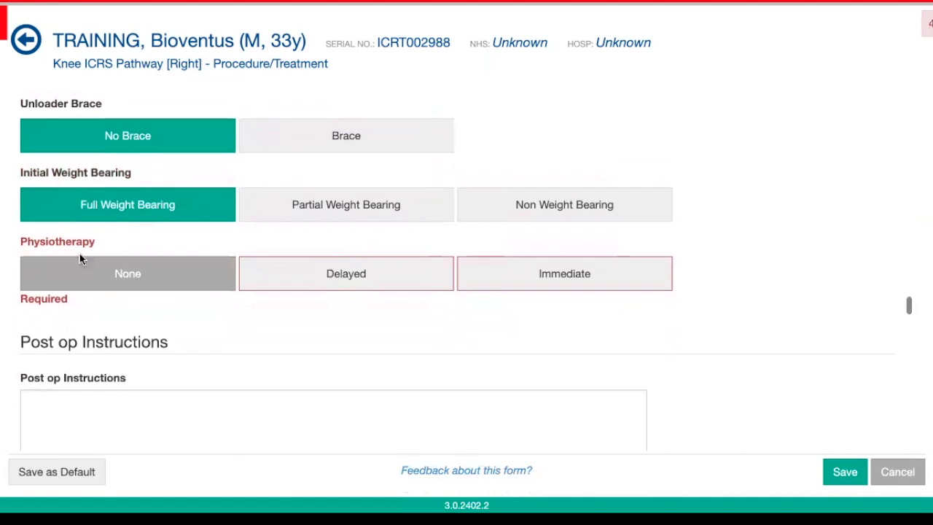
pyautogui.click(117, 279)
# Step: Review the form's Post op Instructions, Initial Clinical Assessment choice, Duration of Symptoms and Opposite Knee and Other Joints sections
pyautogui.scroll(-4, 114, 275)
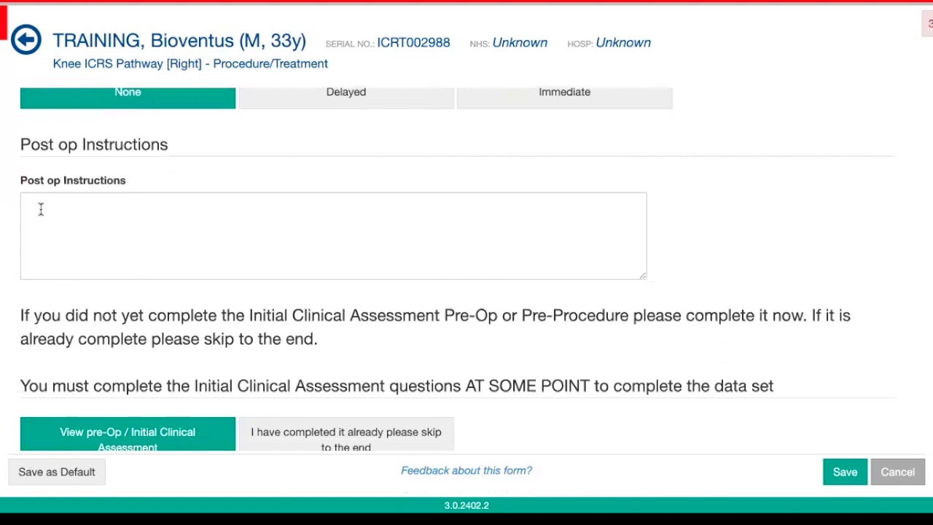
pyautogui.scroll(-1, 41, 209)
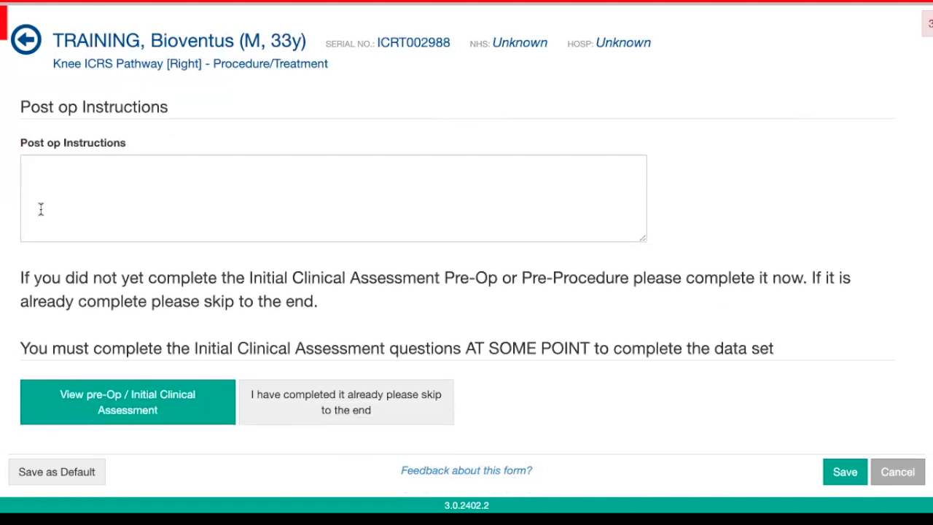
pyautogui.scroll(-3, 40, 209)
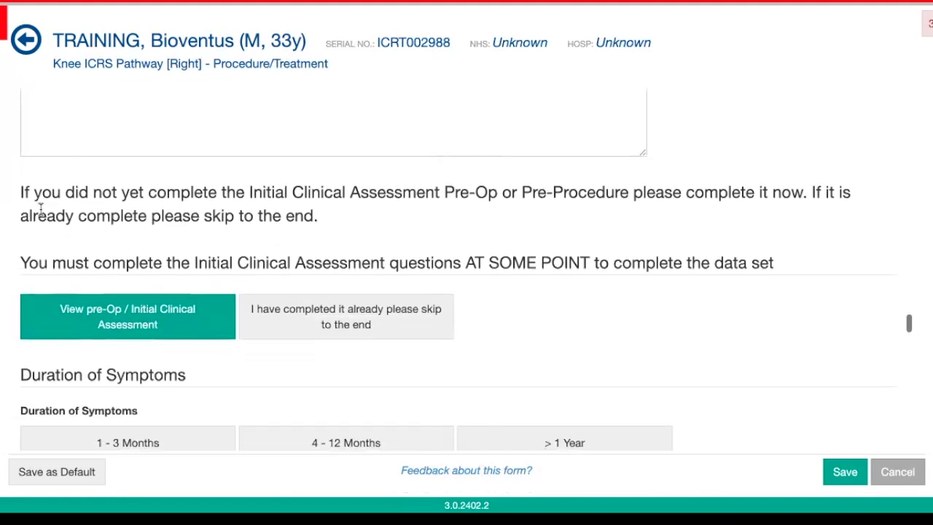
pyautogui.scroll(-2, 41, 210)
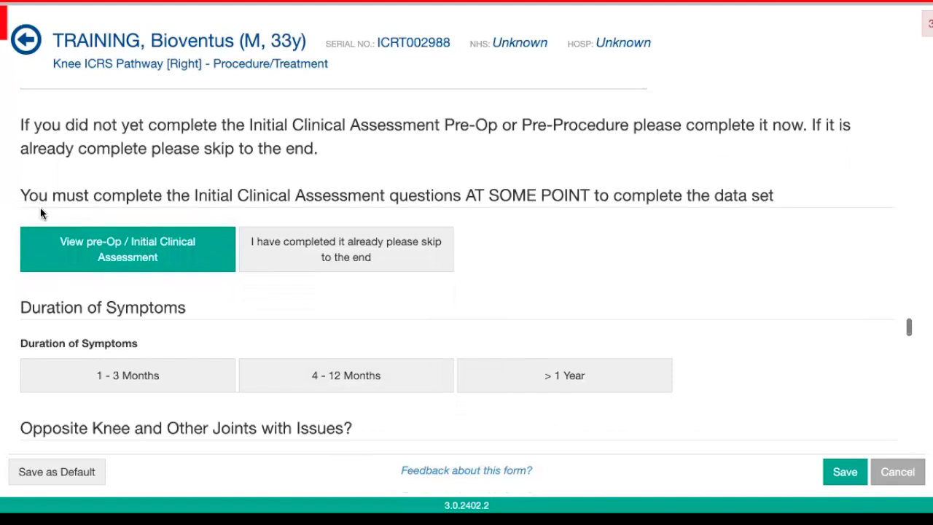
pyautogui.scroll(-1, 40, 208)
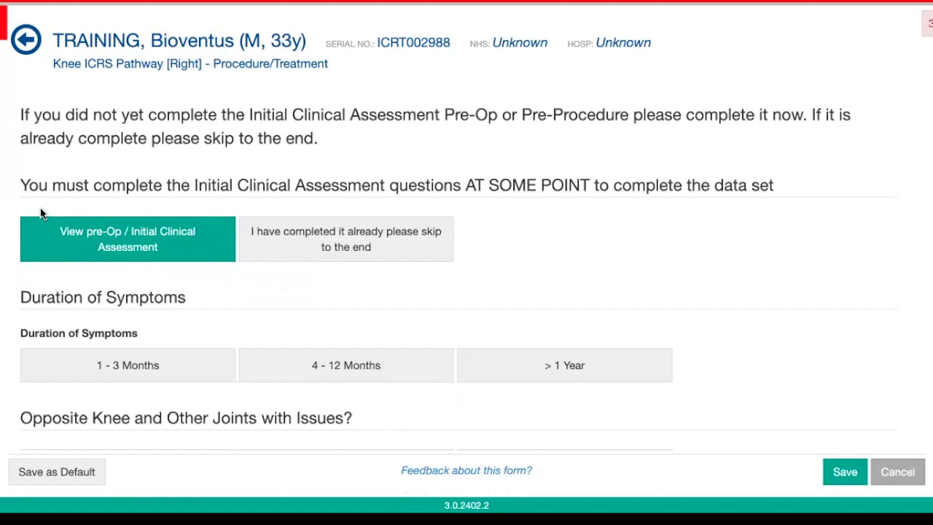
pyautogui.scroll(-2, 40, 212)
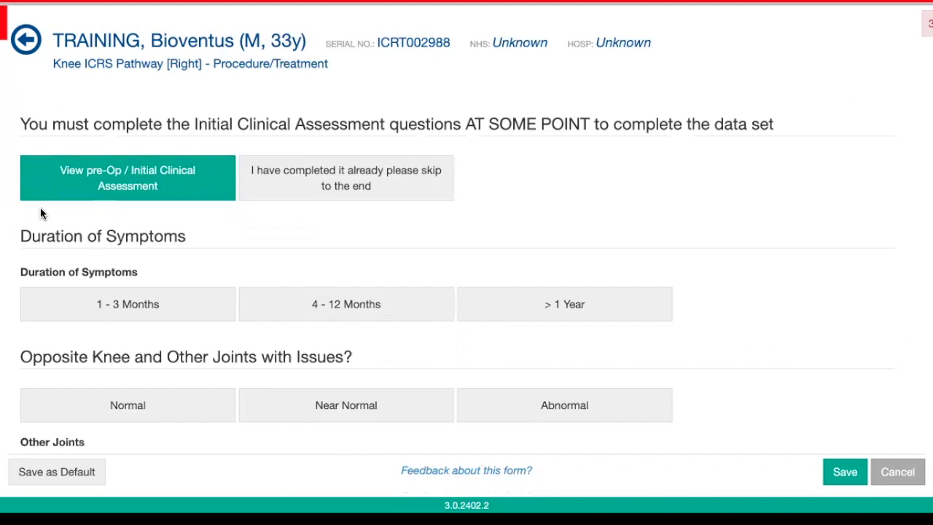
pyautogui.scroll(-3, 40, 207)
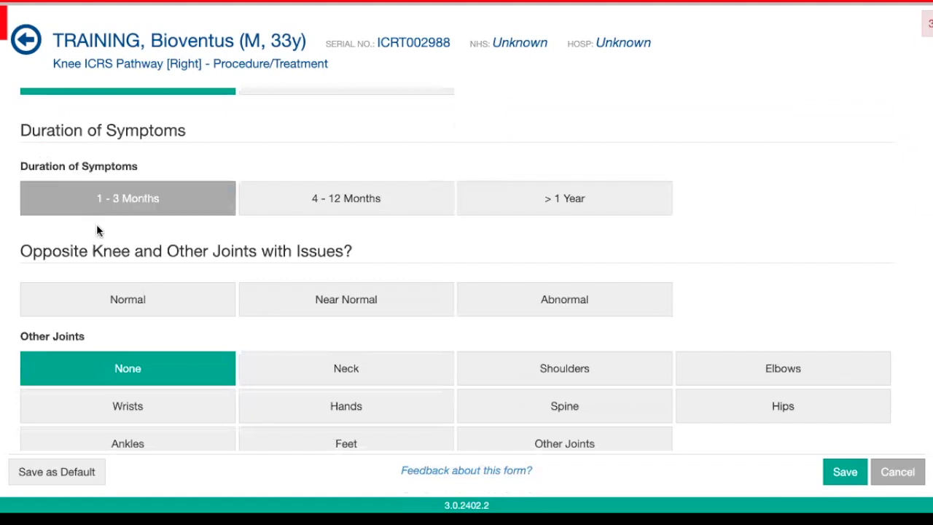
pyautogui.scroll(-1, 96, 224)
pyautogui.scroll(-1, 128, 244)
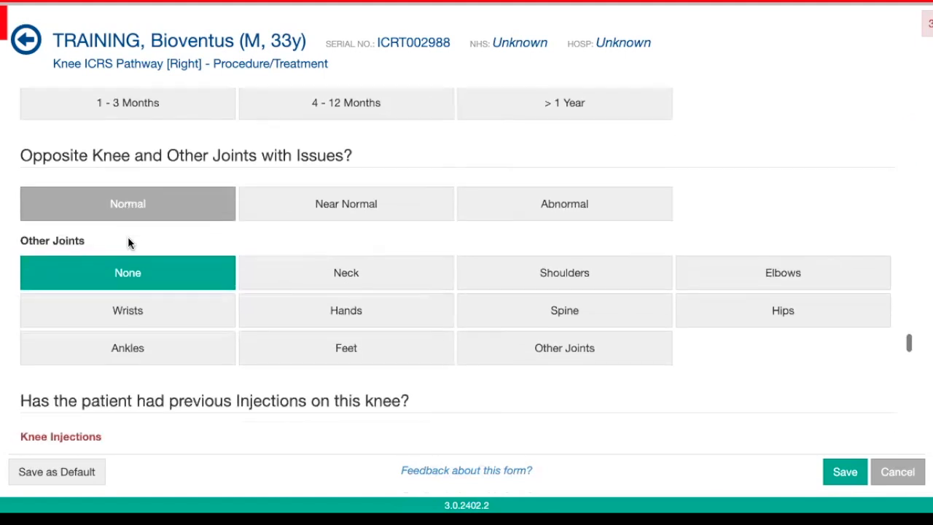
pyautogui.scroll(-2, 128, 244)
pyautogui.scroll(-3, 127, 245)
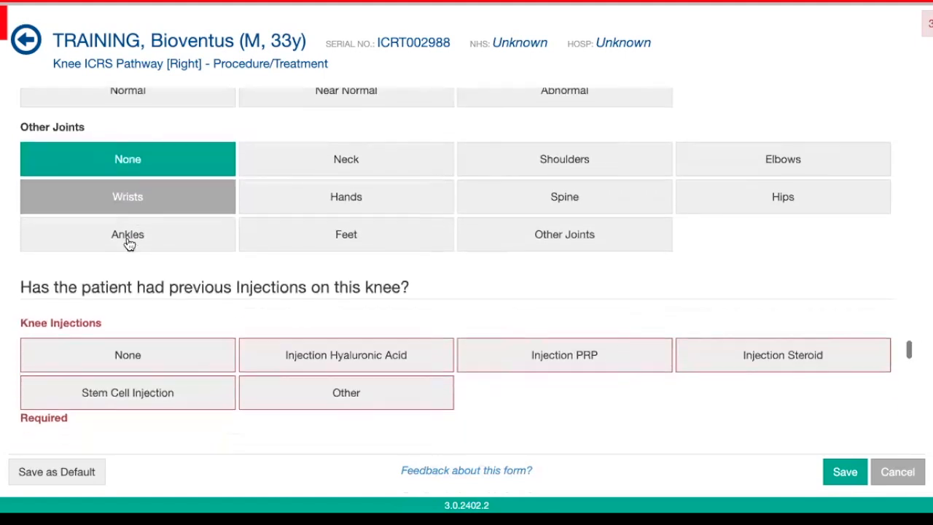
# Step: Record a previous Hyaluronic Acid injection on this knee and No for previous surgery
pyautogui.scroll(-1, 65, 230)
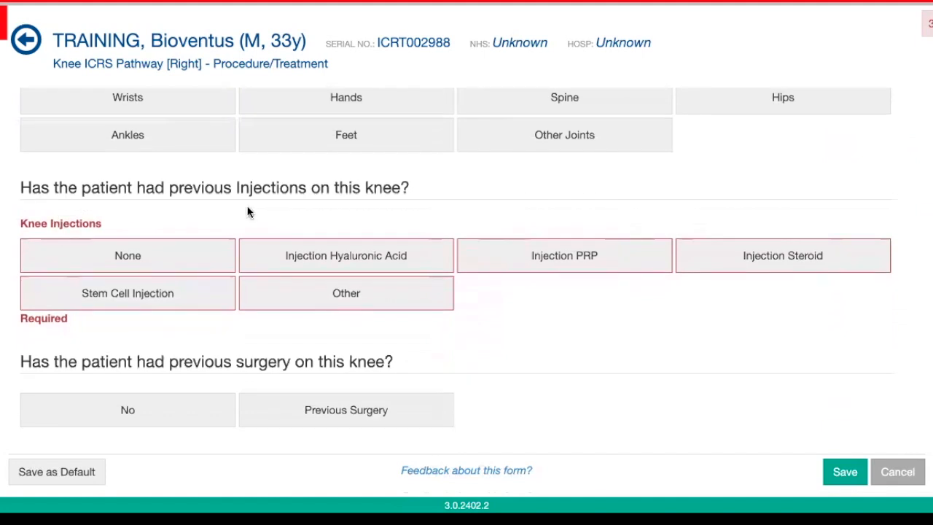
pyautogui.scroll(-1, 325, 206)
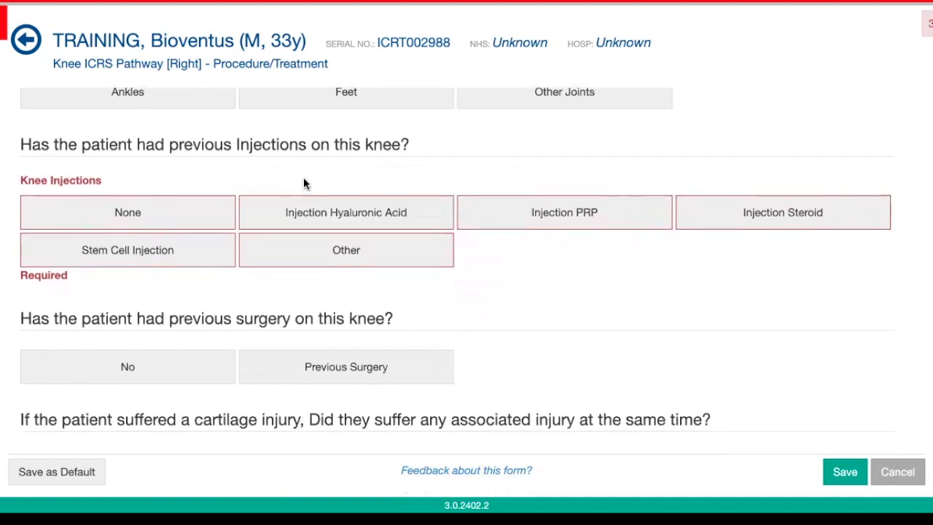
pyautogui.click(325, 217)
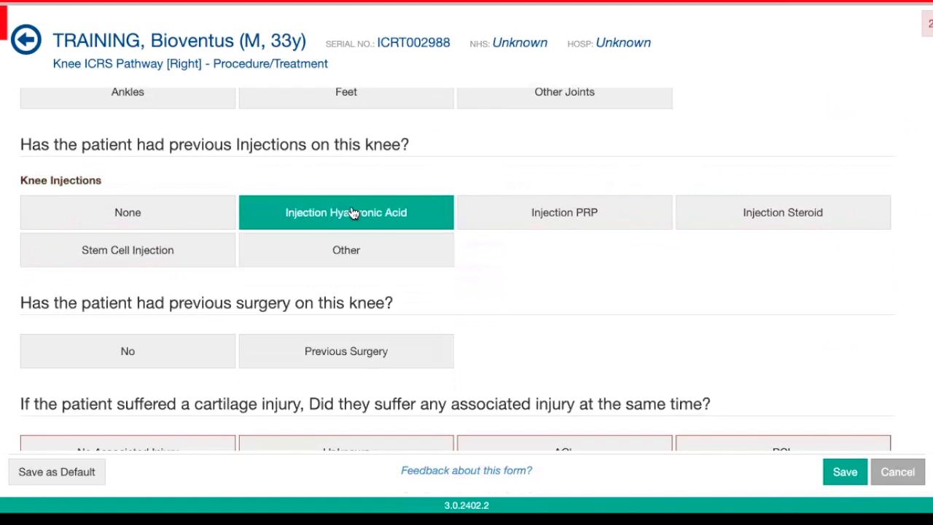
pyautogui.scroll(-1, 432, 288)
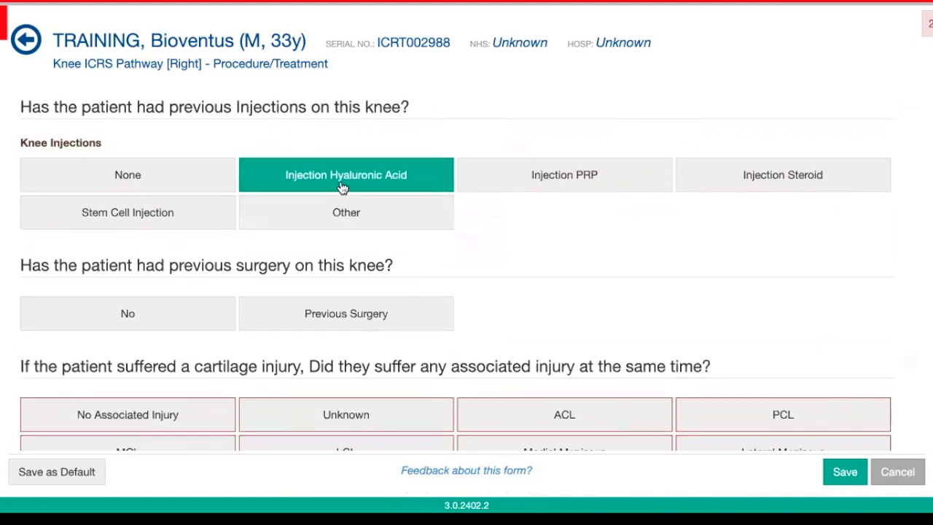
pyautogui.scroll(-2, 366, 189)
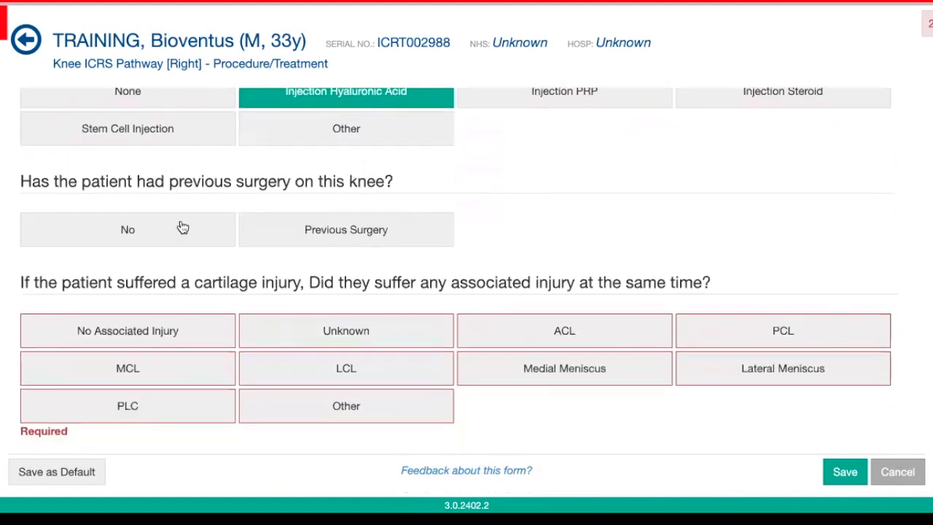
pyautogui.click(167, 234)
# Step: Set the injury associated with the cartilage injury to Unknown and the leg alignment to Normal (< 5° Valgus or Varus)
pyautogui.scroll(-1, 283, 282)
pyautogui.scroll(-3, 283, 283)
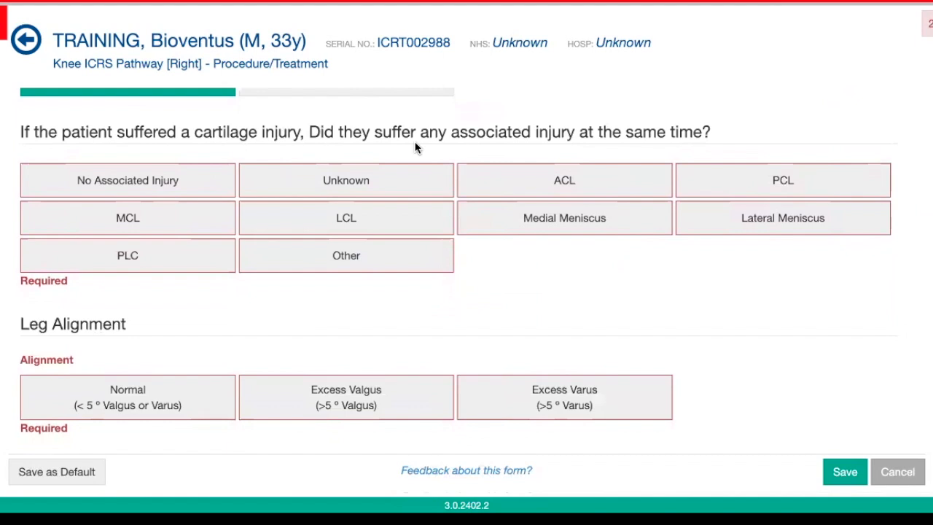
pyautogui.click(363, 185)
pyautogui.scroll(-3, 414, 313)
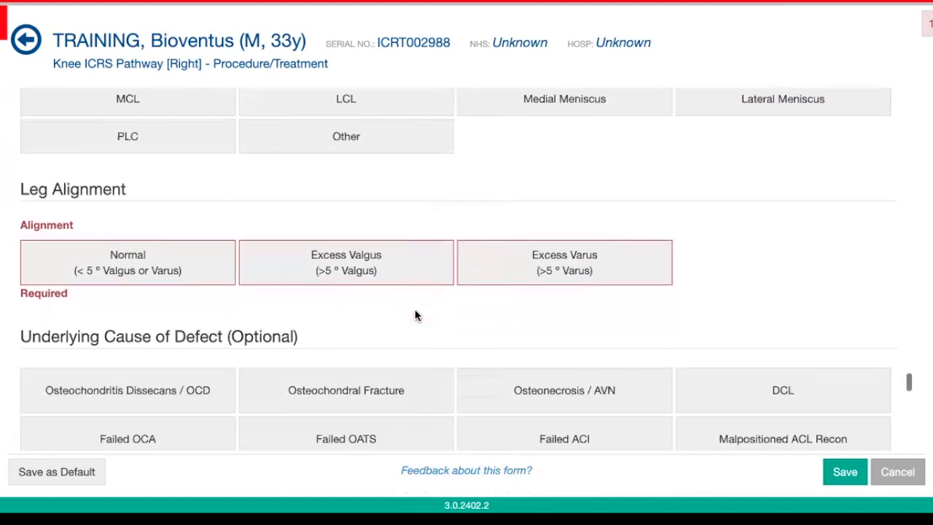
pyautogui.scroll(-2, 415, 315)
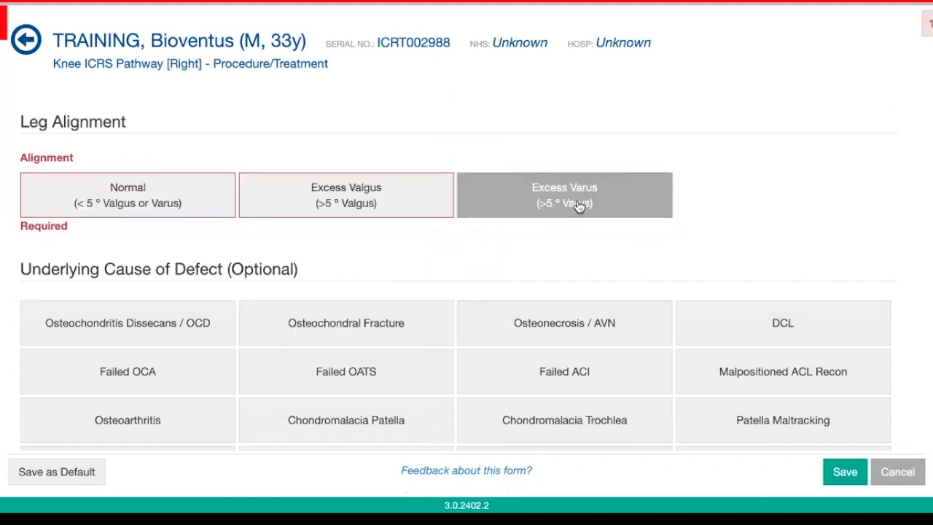
pyautogui.click(212, 202)
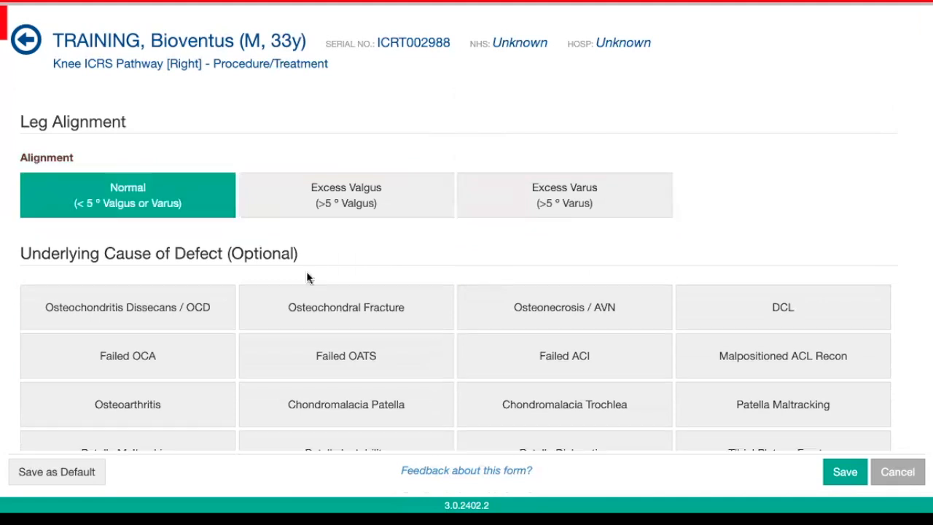
# Step: Record Osteoarthritis as the optional Underlying Cause of Defect
pyautogui.scroll(-2, 306, 271)
pyautogui.scroll(-3, 306, 276)
pyautogui.scroll(2, 309, 278)
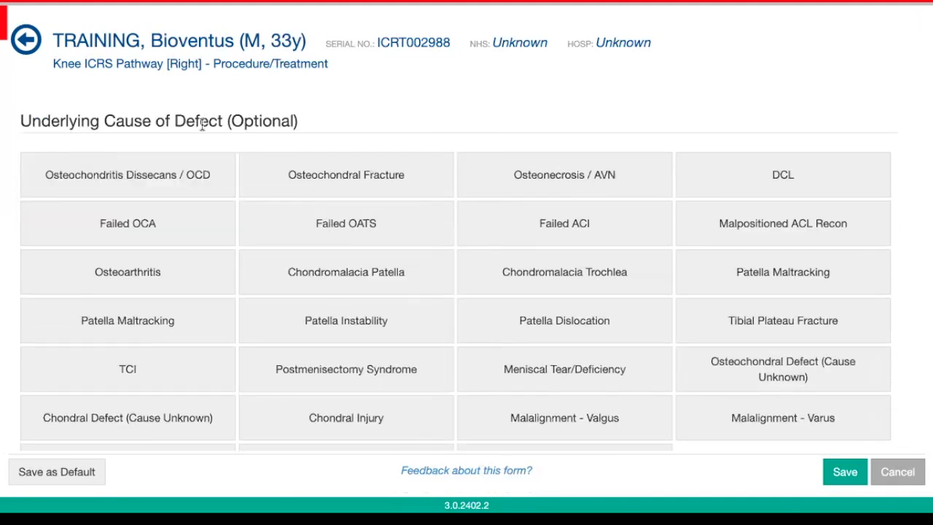
pyautogui.scroll(-1, 202, 124)
pyautogui.click(176, 246)
# Step: Look over the onset of symptoms and optional activity level questions, leaving them blank, and save the Procedure/Treatment form
pyautogui.scroll(-3, 274, 327)
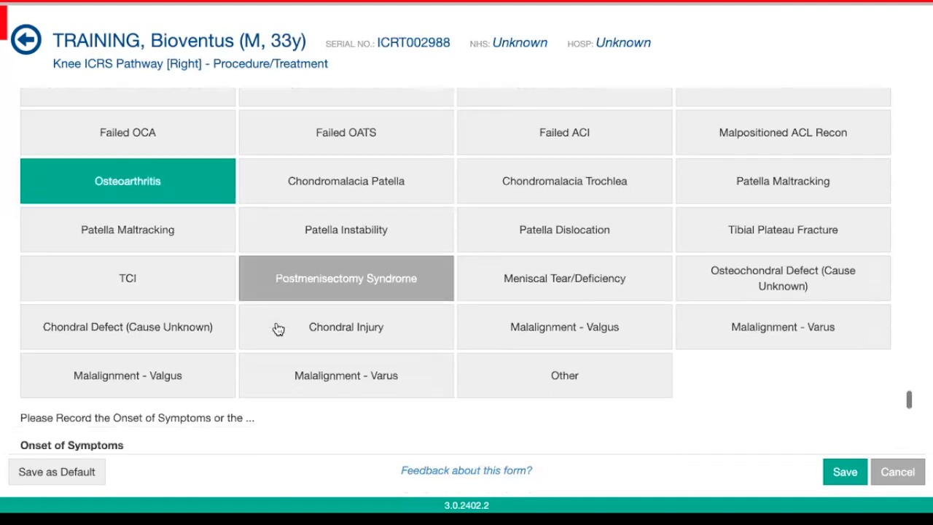
pyautogui.scroll(-2, 274, 328)
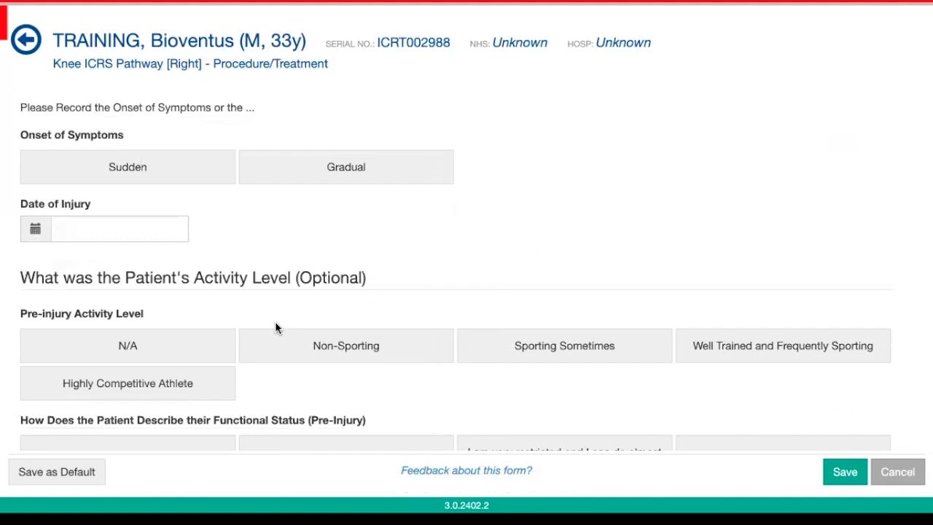
pyautogui.scroll(-1, 346, 250)
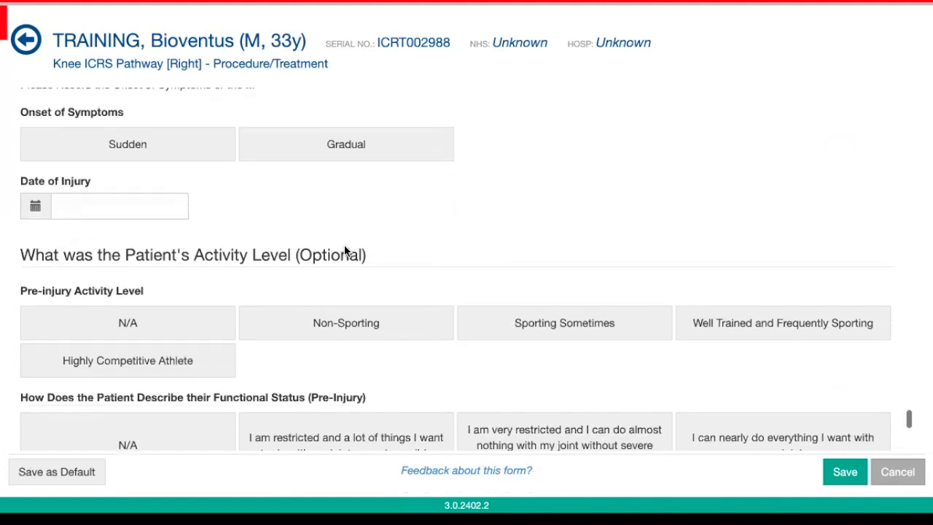
pyautogui.scroll(-2, 366, 235)
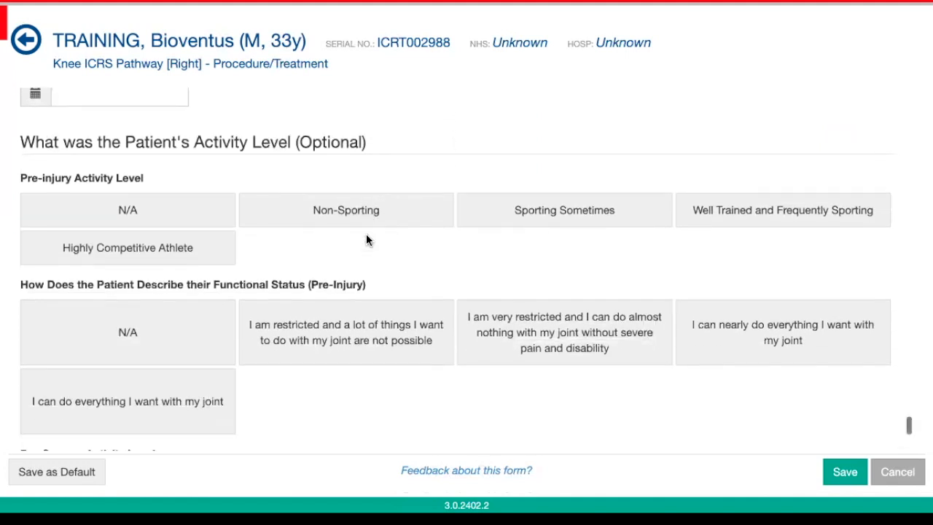
pyautogui.scroll(-2, 365, 239)
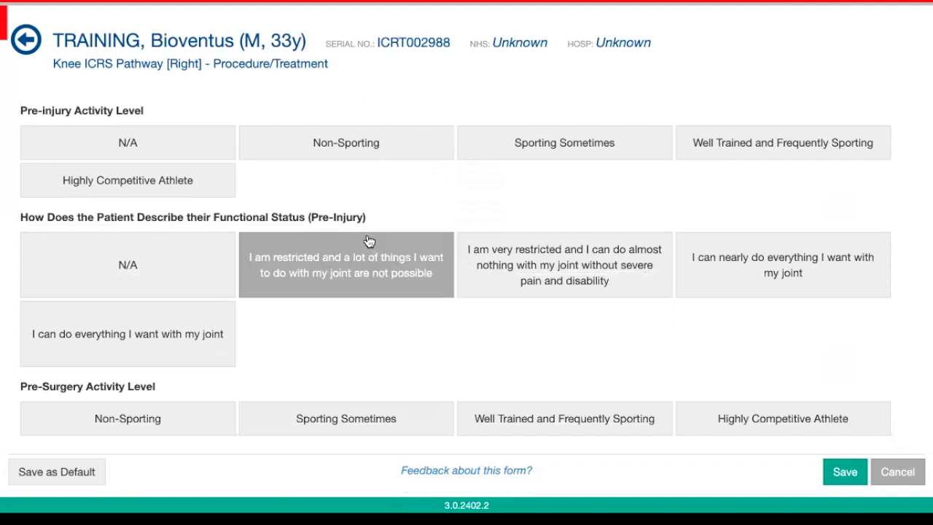
pyautogui.scroll(-3, 369, 241)
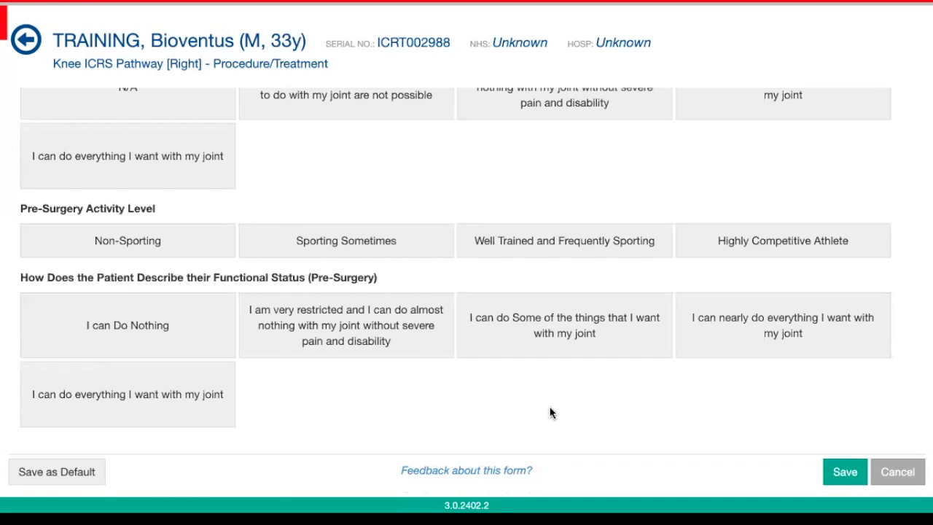
pyautogui.click(71, 474)
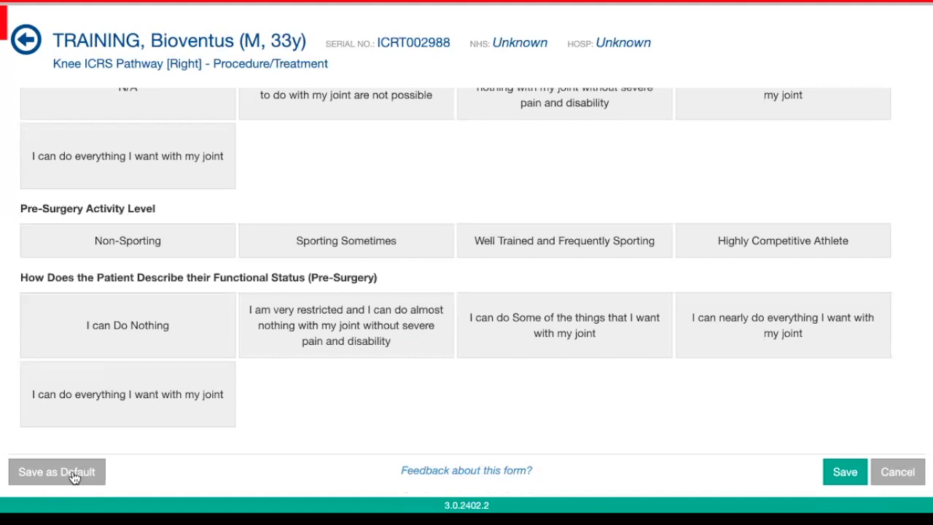
pyautogui.click(845, 475)
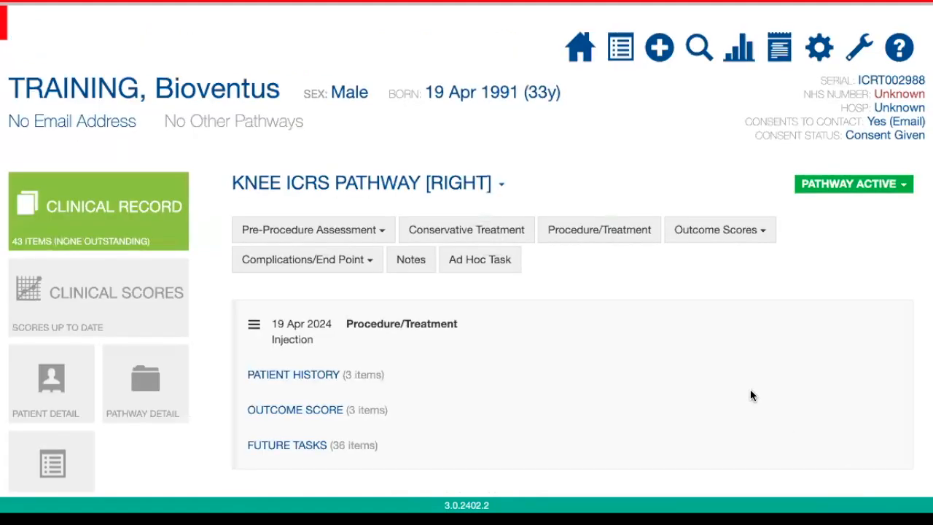
# Step: Expand the Patient History items in the right knee pathway's clinical record, review them and collapse the list
pyautogui.scroll(-2, 752, 396)
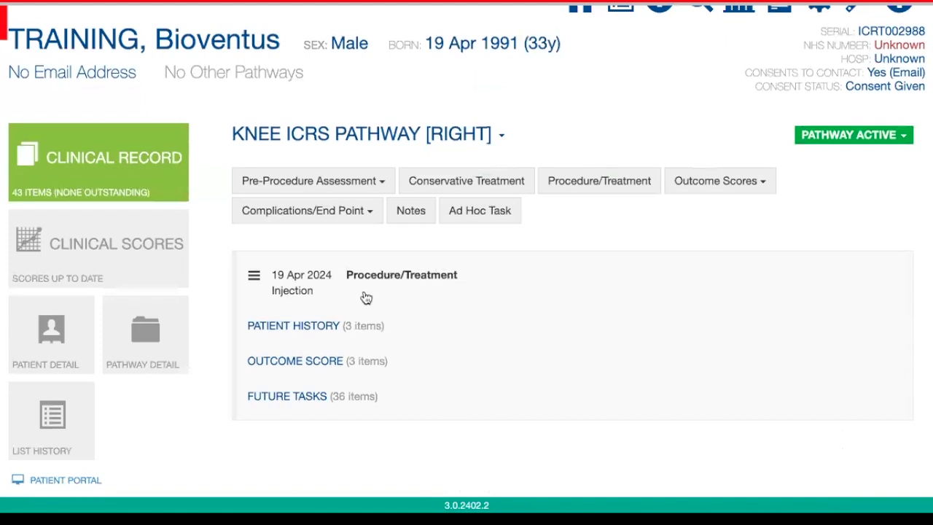
pyautogui.click(306, 326)
pyautogui.scroll(-1, 358, 357)
pyautogui.scroll(-2, 358, 357)
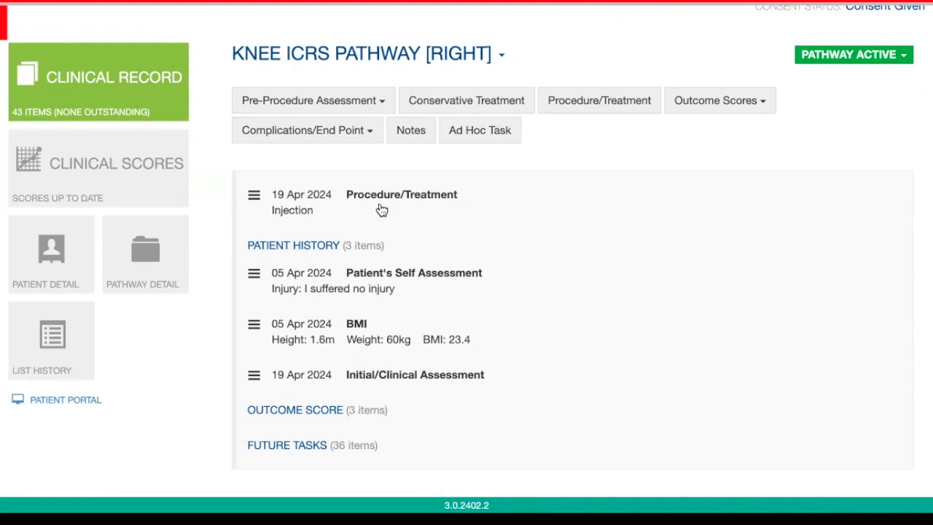
pyautogui.click(294, 246)
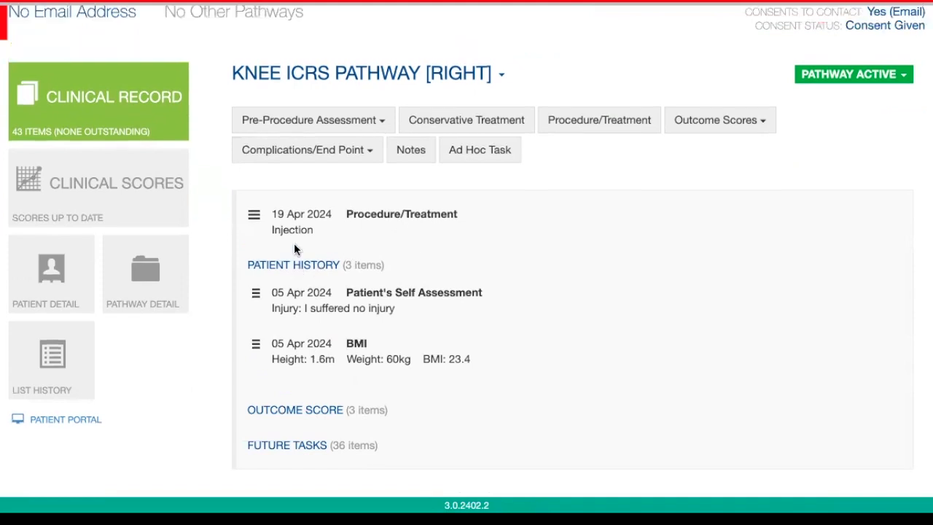
# Step: Expand the pathway's Future Tasks, review the scheduled follow-up questionnaires and their dates, and collapse the list
pyautogui.click(299, 396)
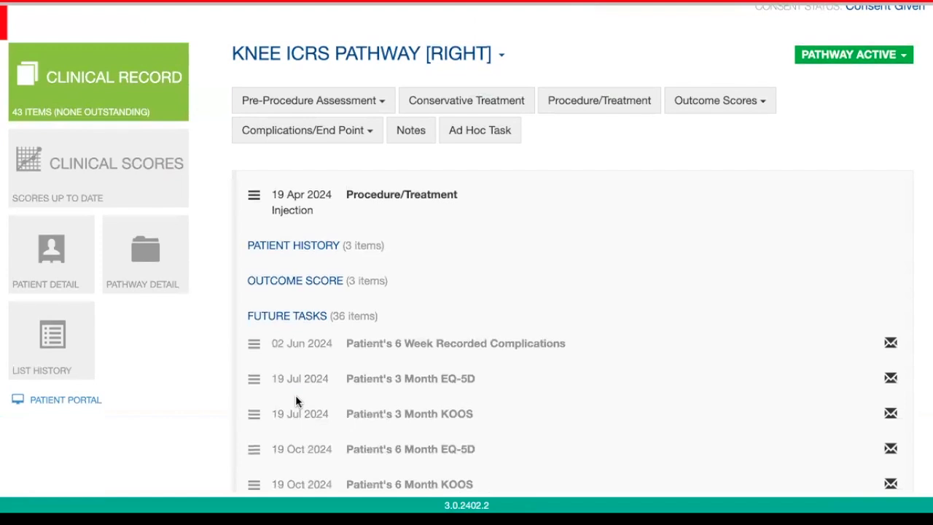
pyautogui.scroll(-1, 295, 395)
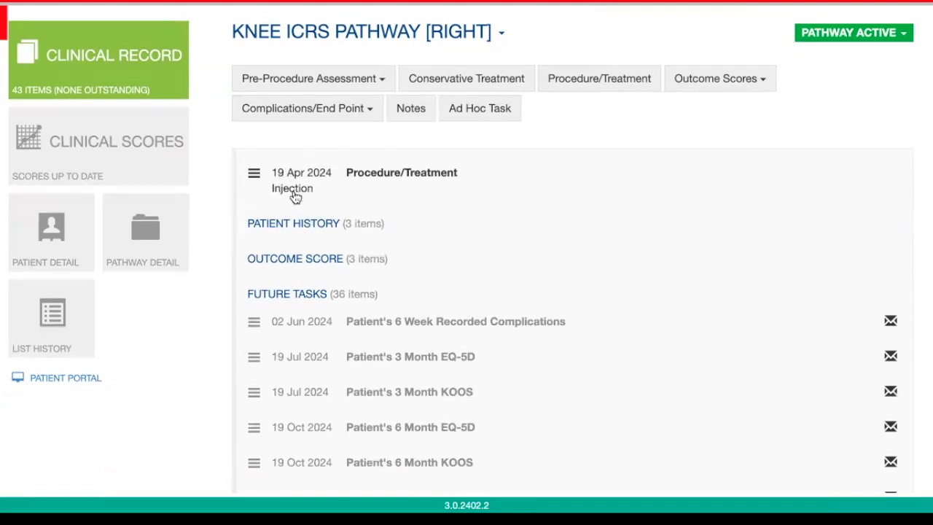
pyautogui.scroll(-2, 365, 328)
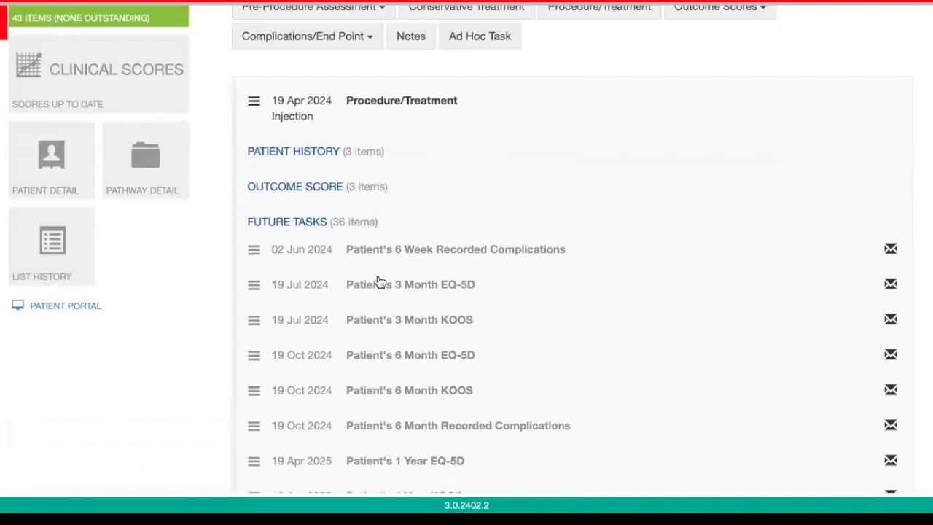
pyautogui.scroll(-6, 379, 281)
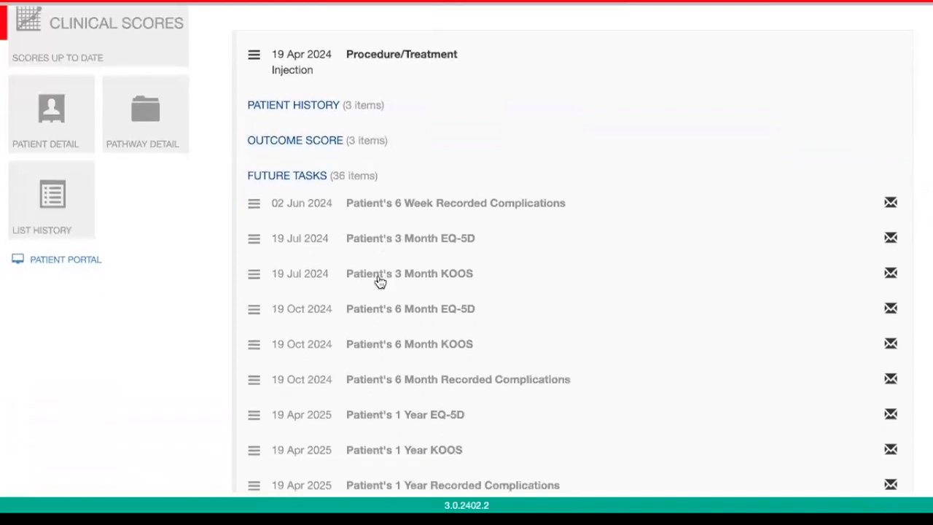
pyautogui.scroll(-6, 379, 281)
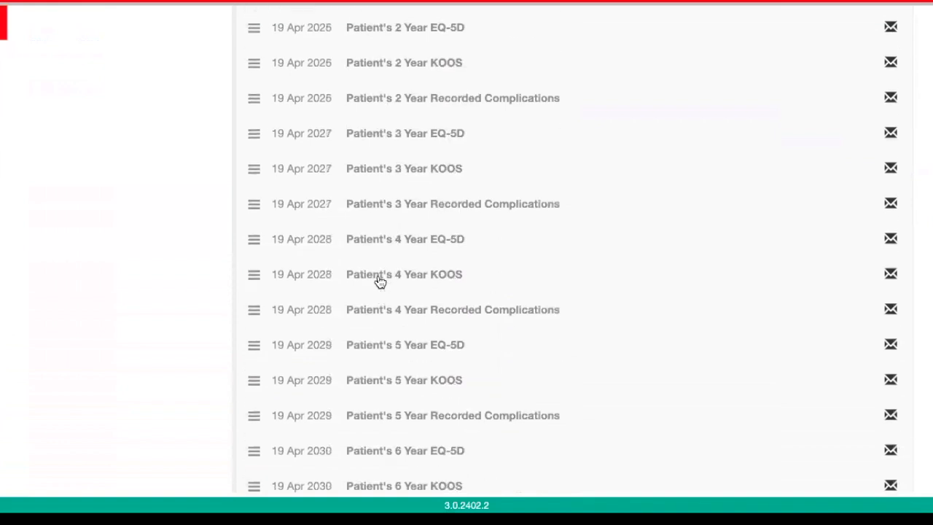
pyautogui.scroll(-3, 377, 277)
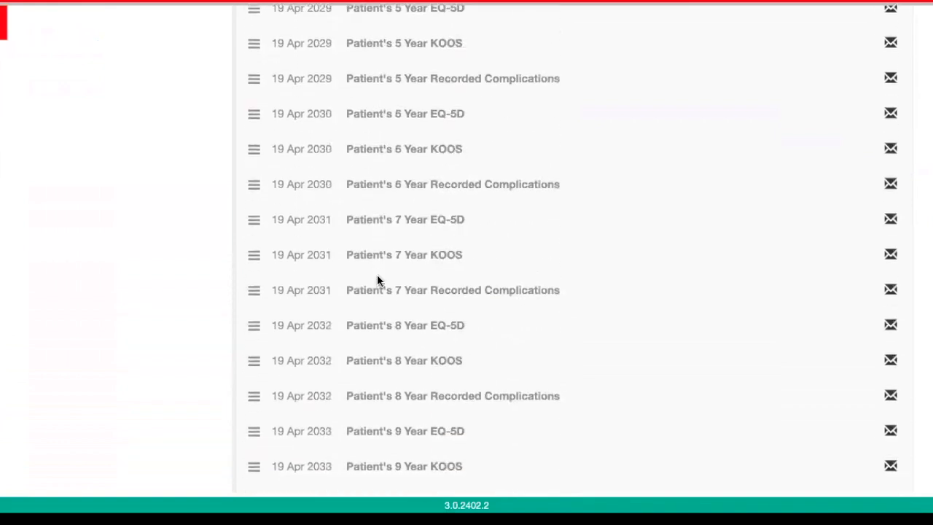
pyautogui.scroll(14, 377, 279)
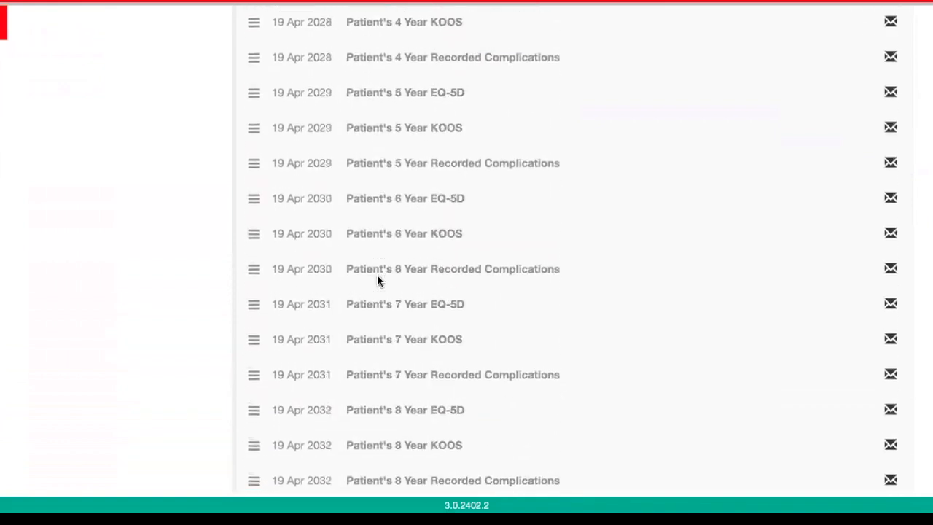
pyautogui.scroll(1, 379, 281)
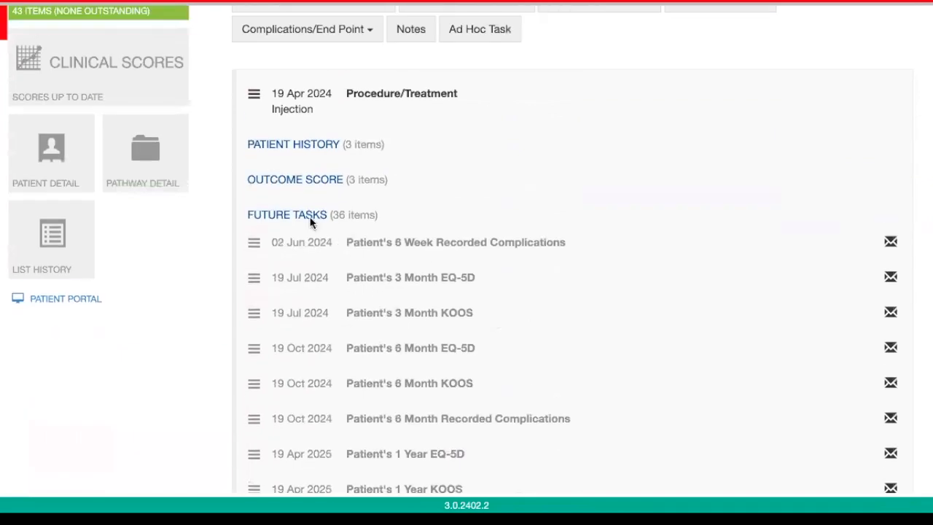
pyautogui.click(304, 215)
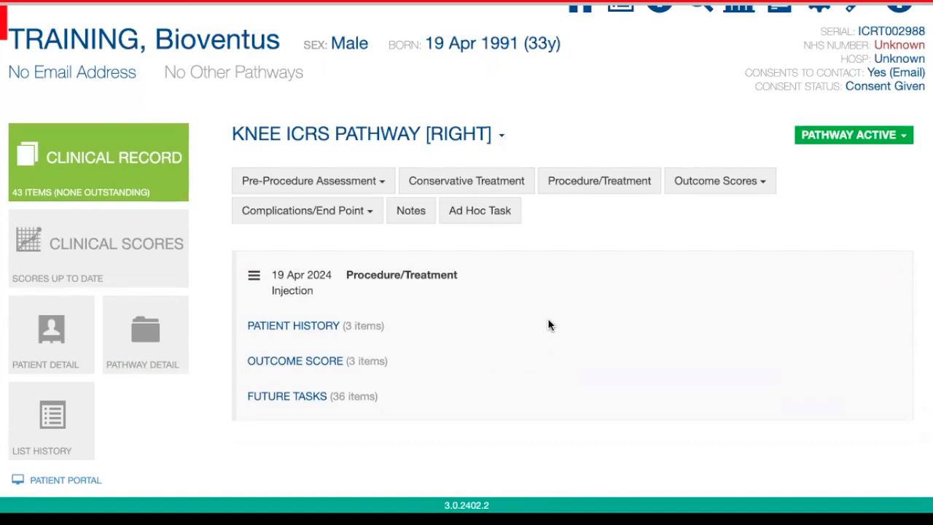
pyautogui.scroll(1, 558, 299)
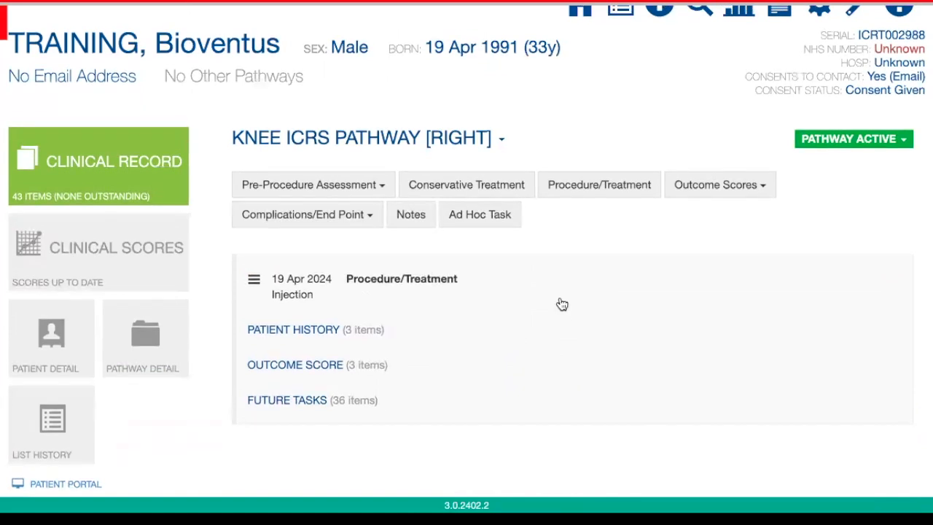